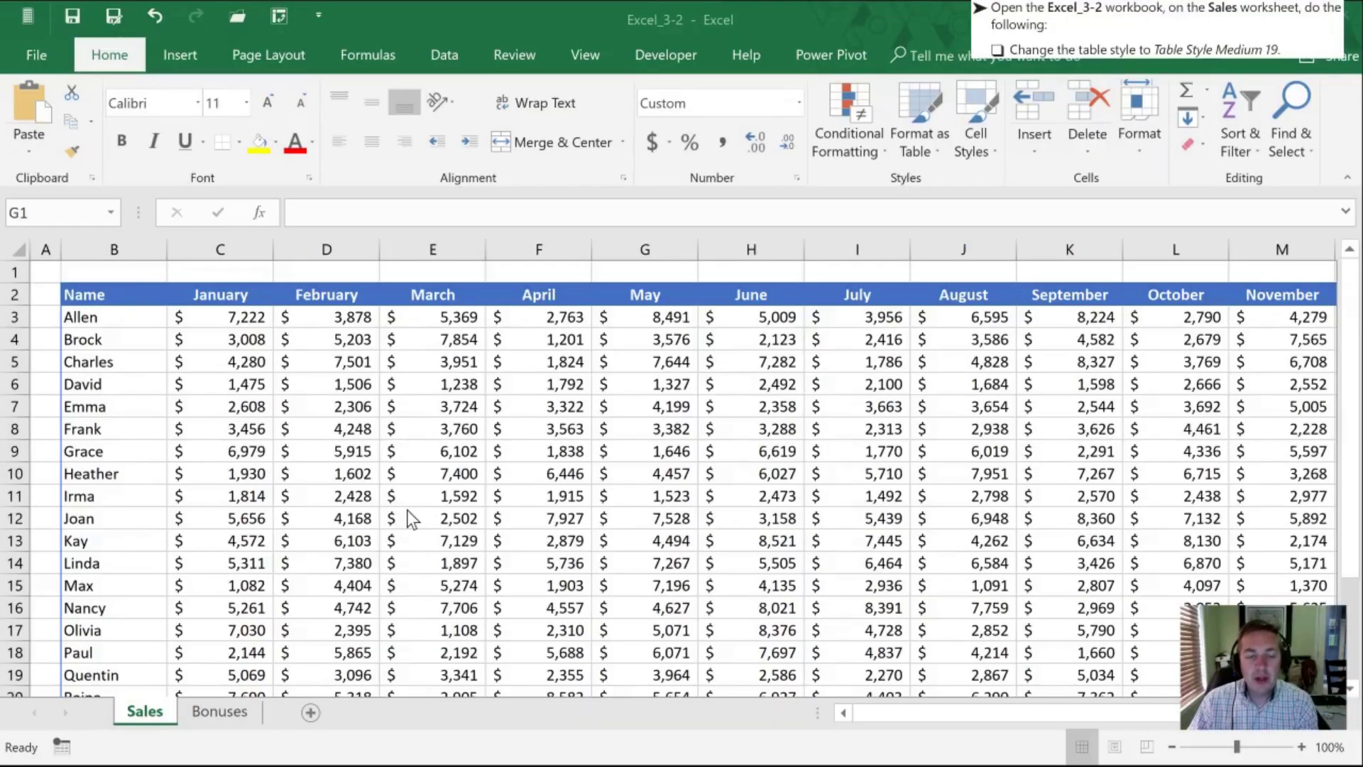
# - Apply the gold Table Style Medium 19 to the ToySales table on the Sales sheet
pyautogui.click(579, 497)
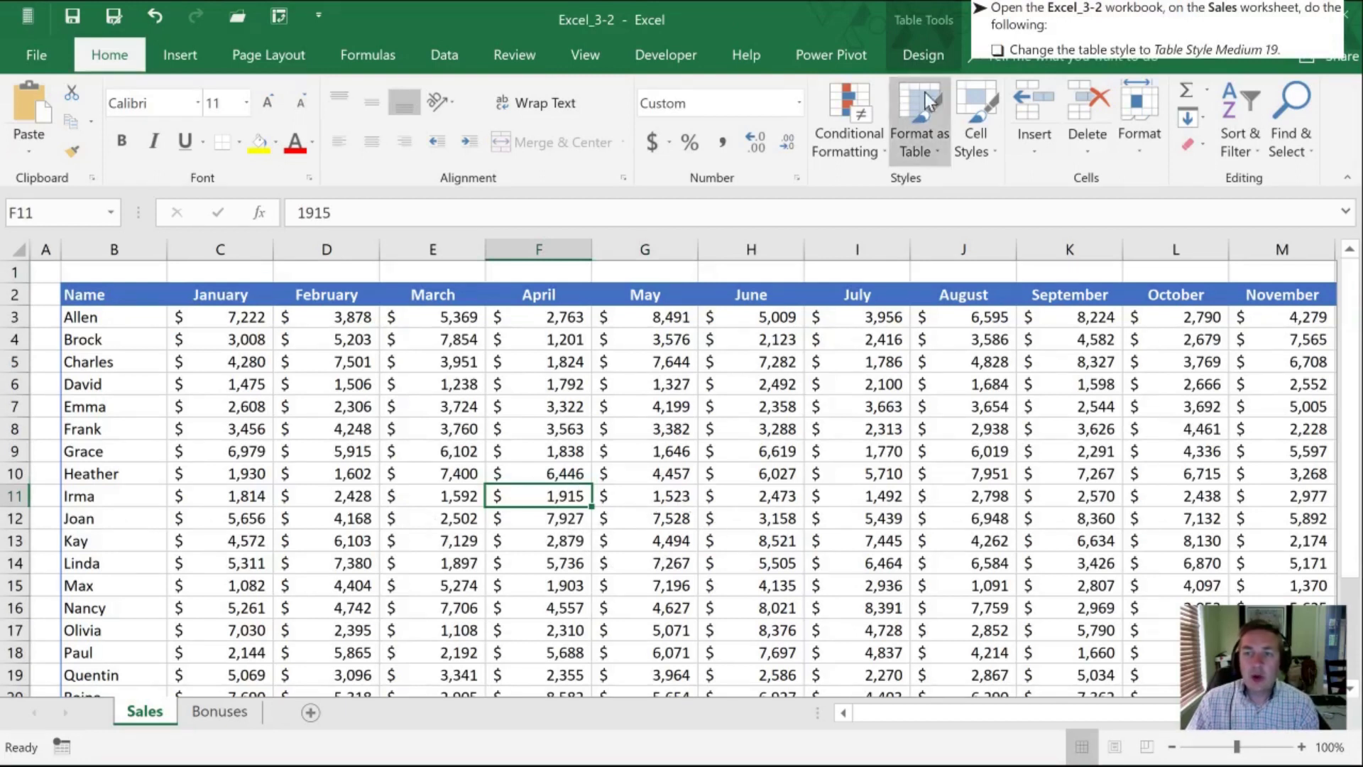
pyautogui.click(921, 68)
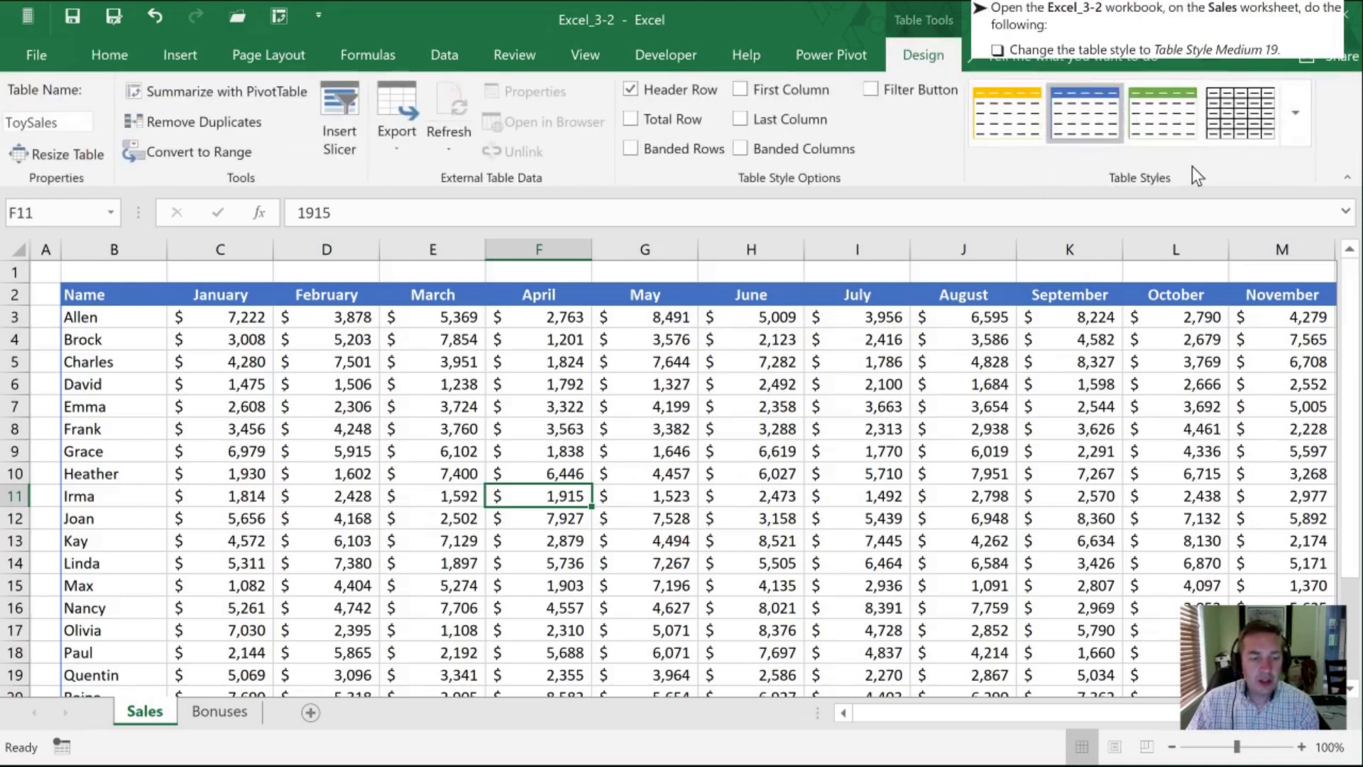
pyautogui.click(1303, 117)
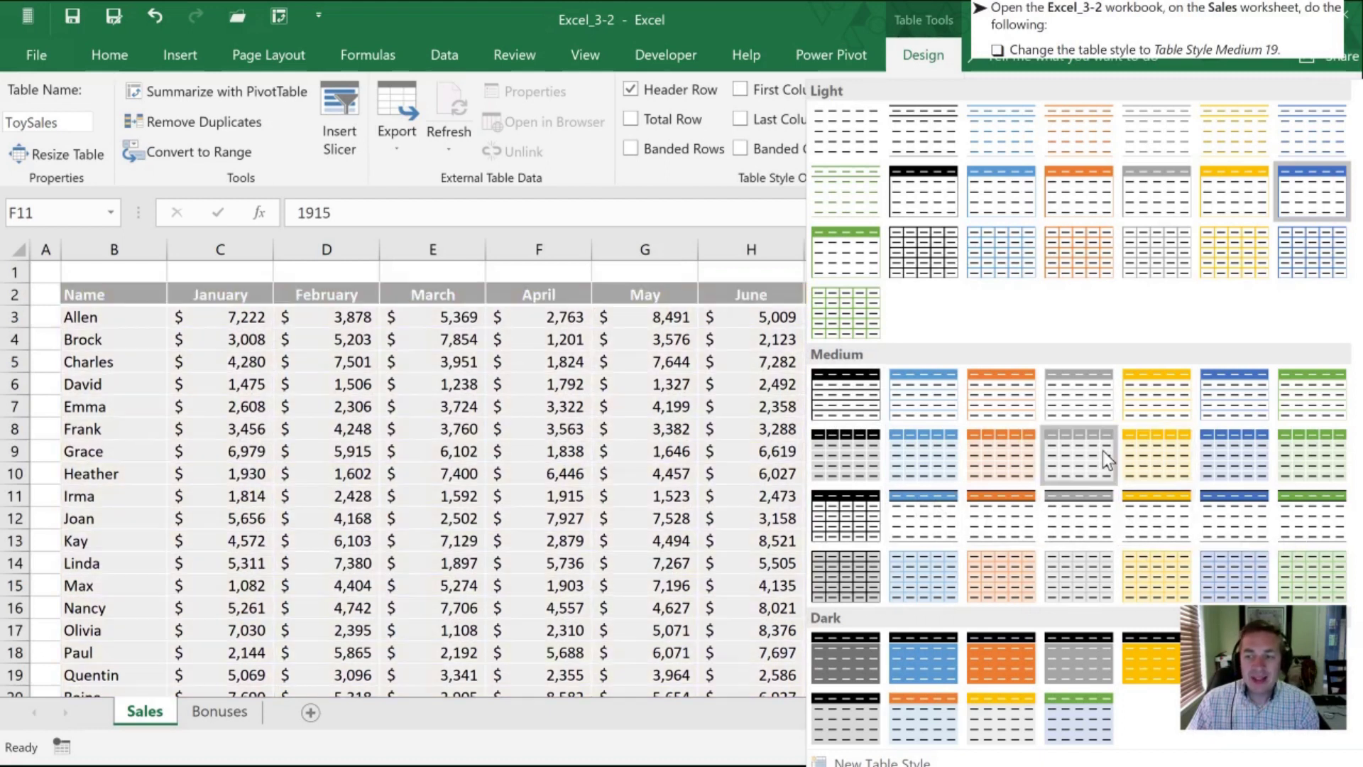
pyautogui.click(1148, 515)
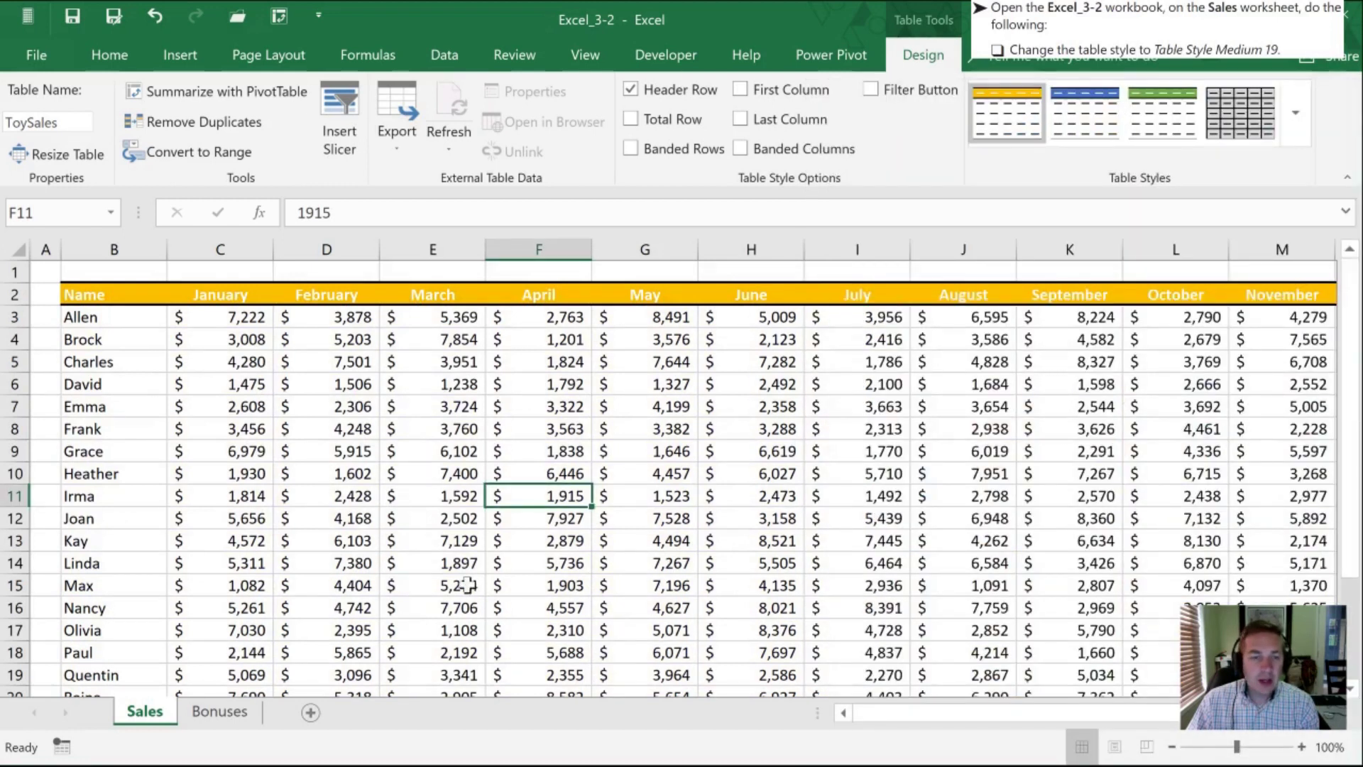
# - Turn on Banded Rows for ToySales and check the alternating shading on Charles's and David's rows
pyautogui.click(644, 272)
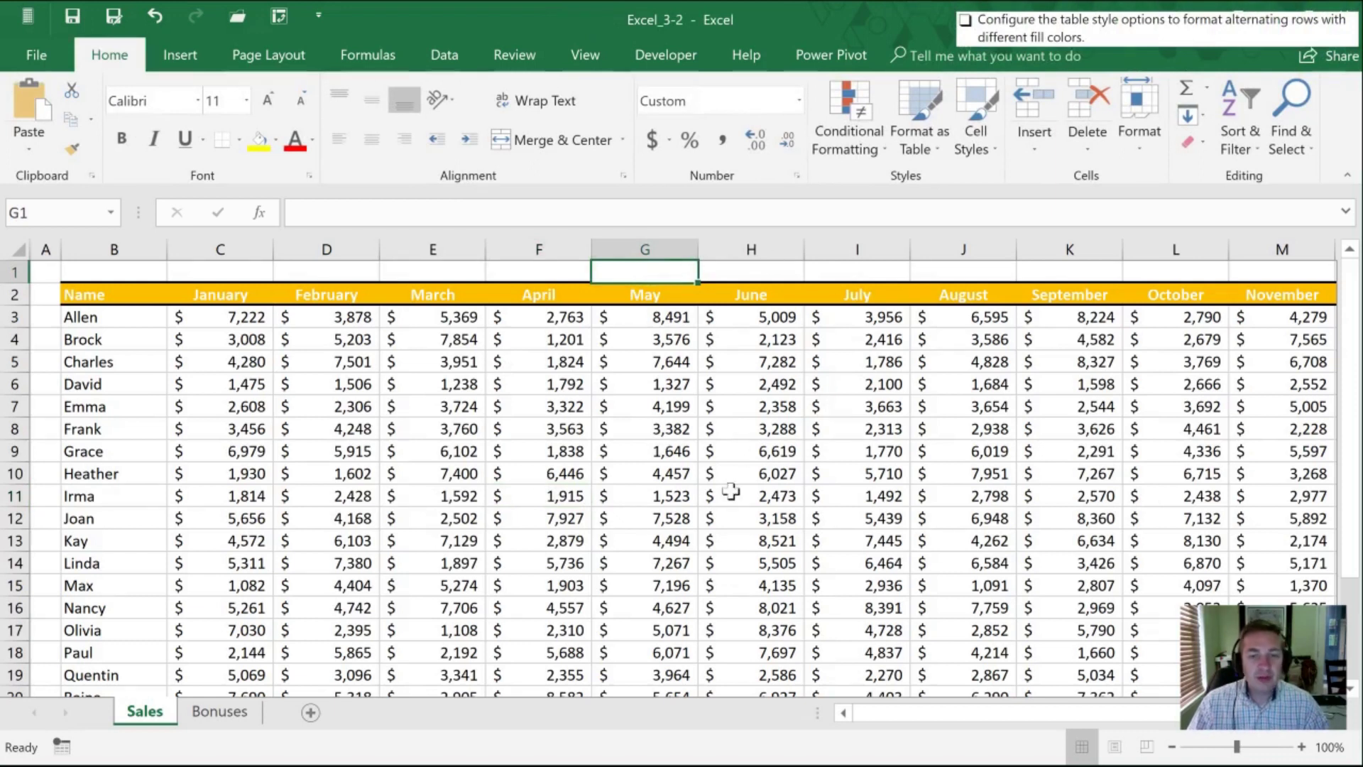
pyautogui.click(529, 497)
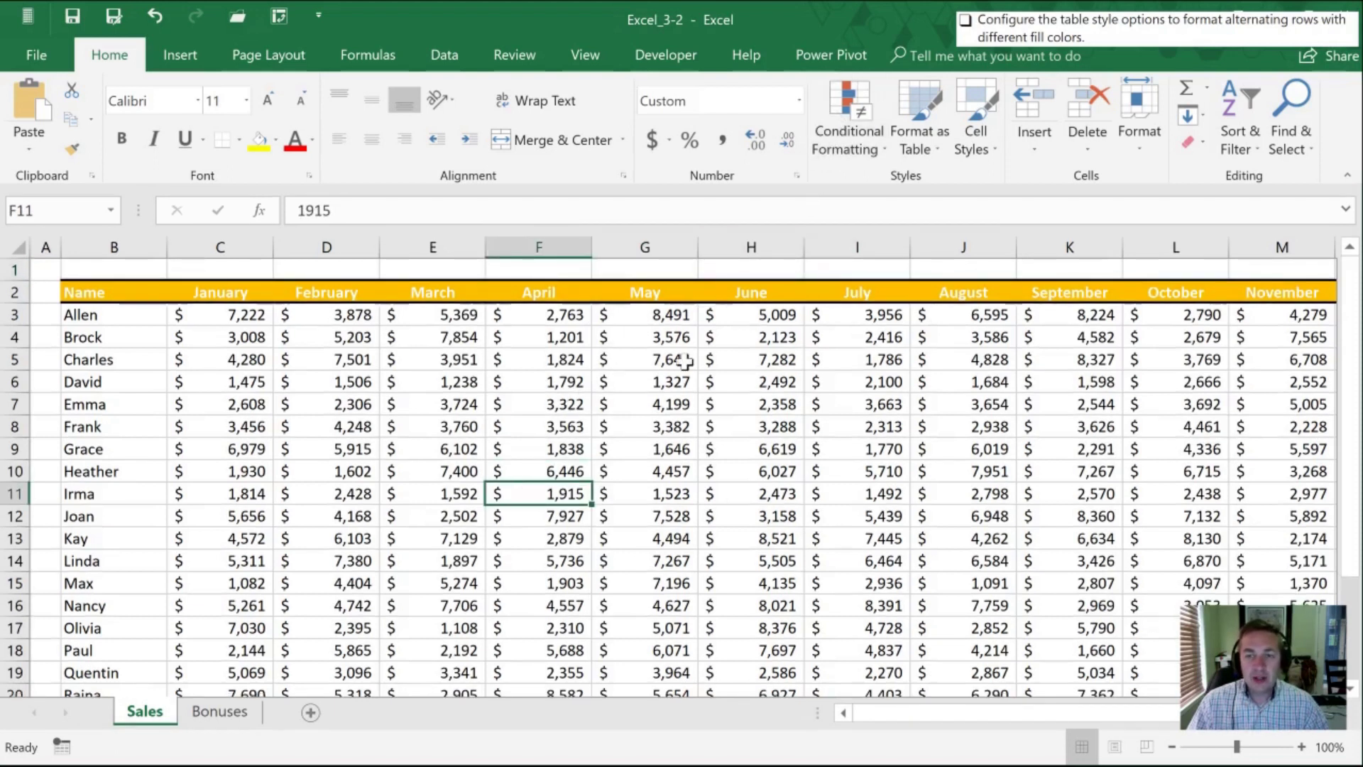
pyautogui.click(617, 404)
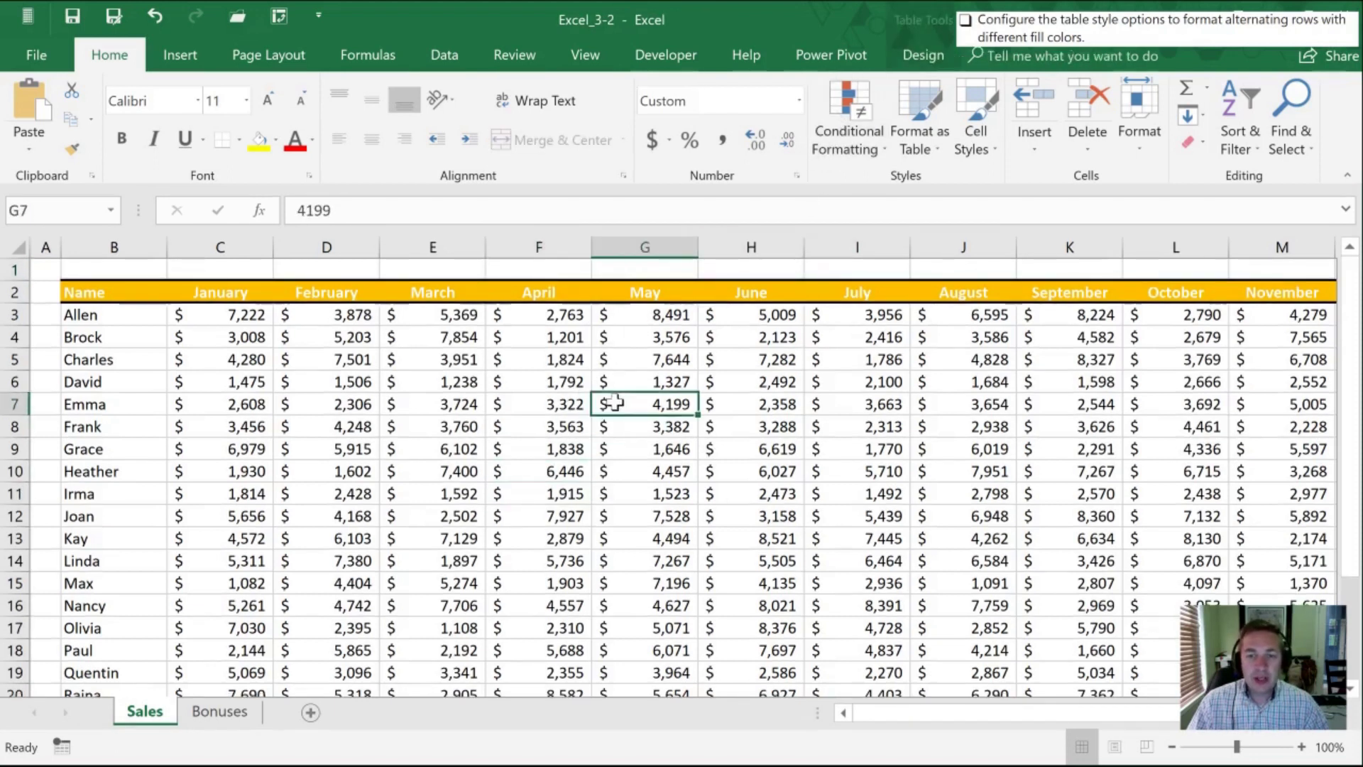
pyautogui.click(924, 55)
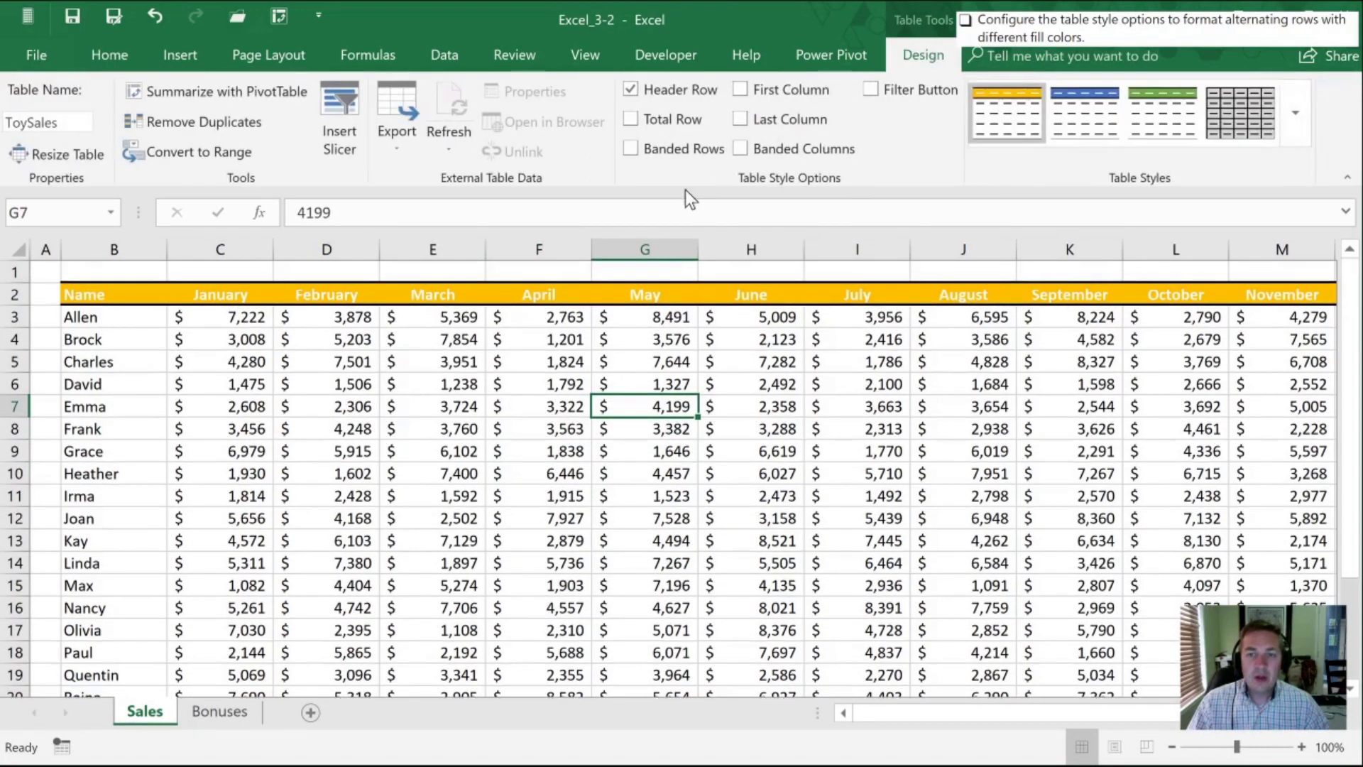
pyautogui.click(632, 150)
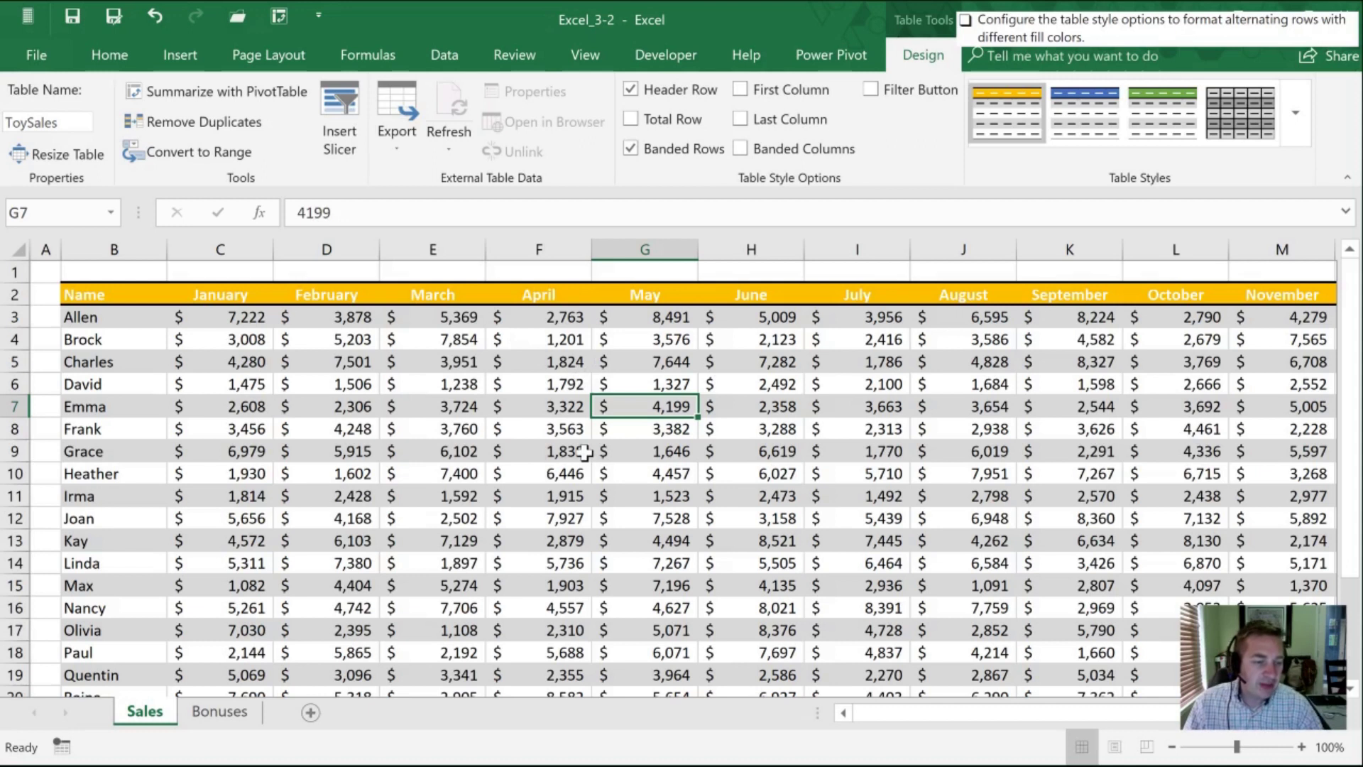
pyautogui.click(91, 385)
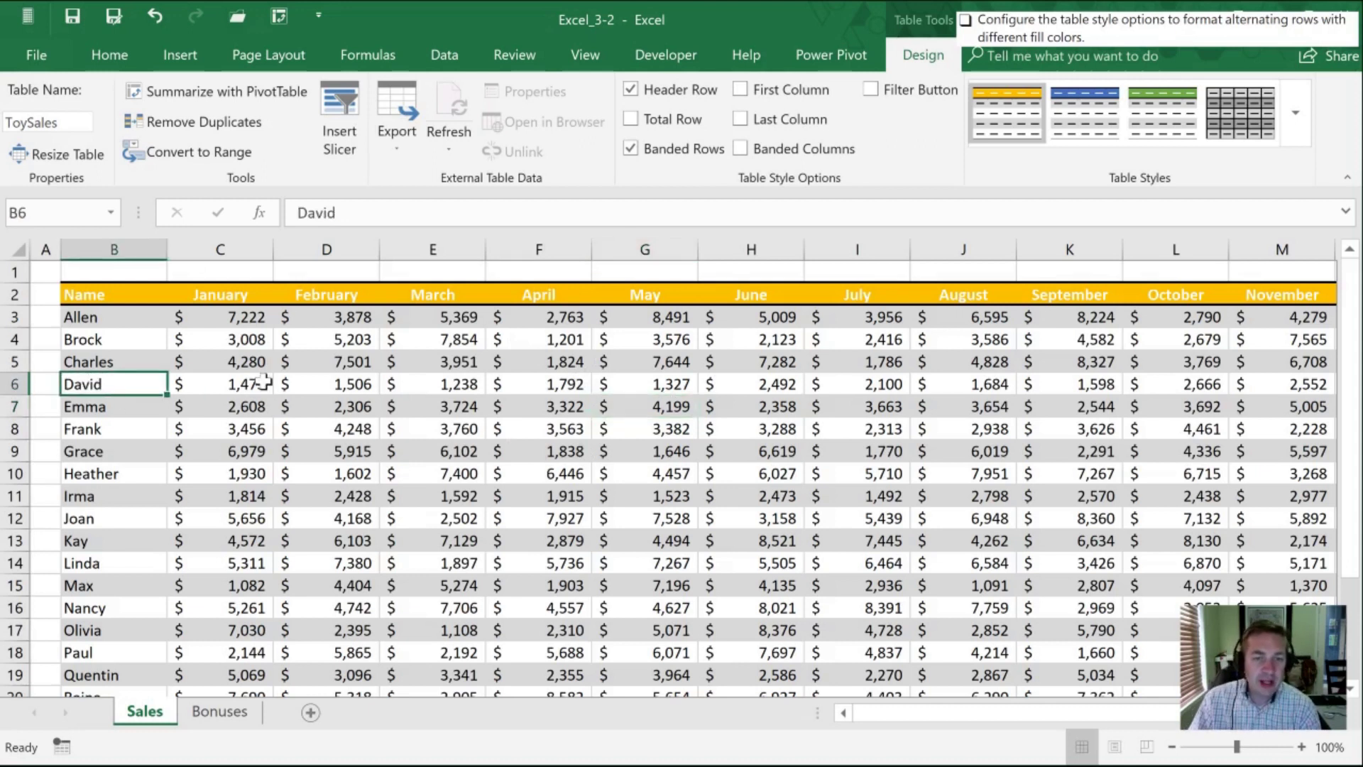
pyautogui.click(1297, 368)
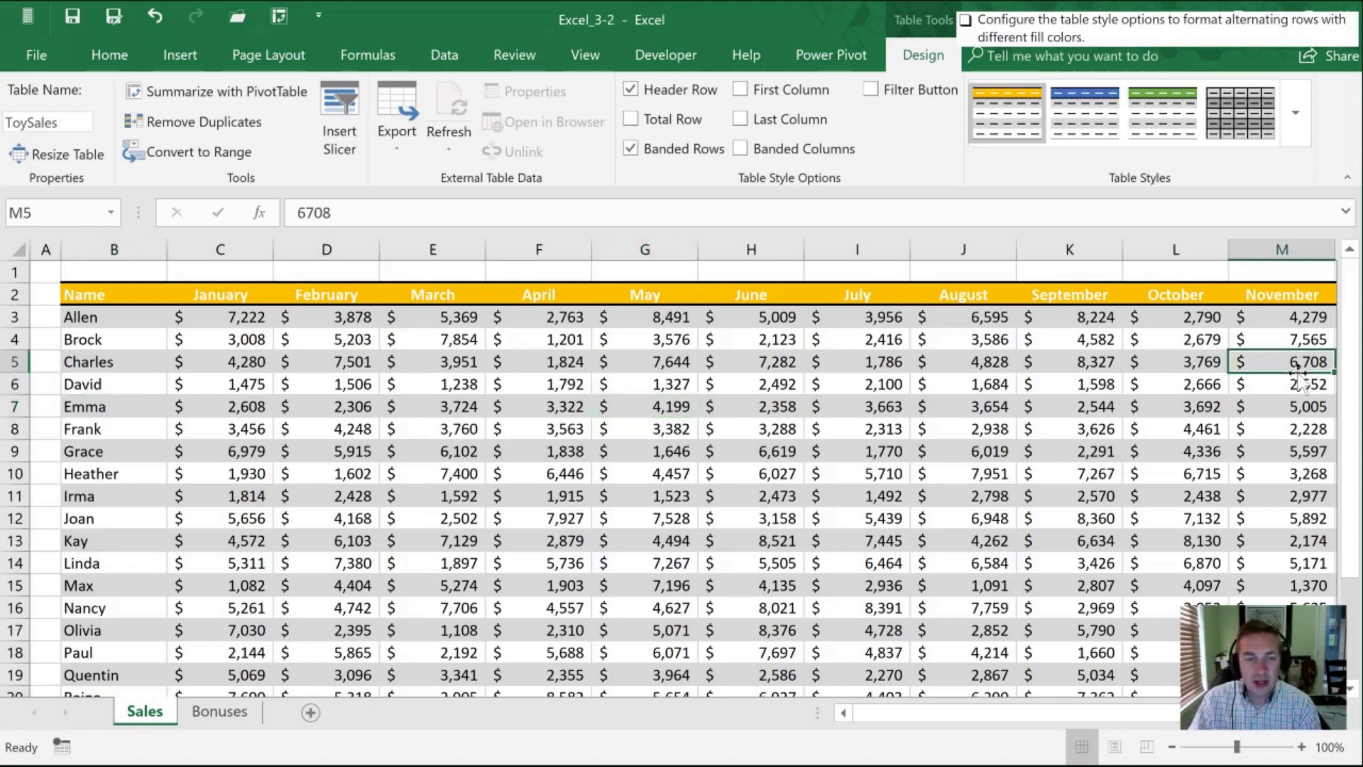
pyautogui.click(1304, 384)
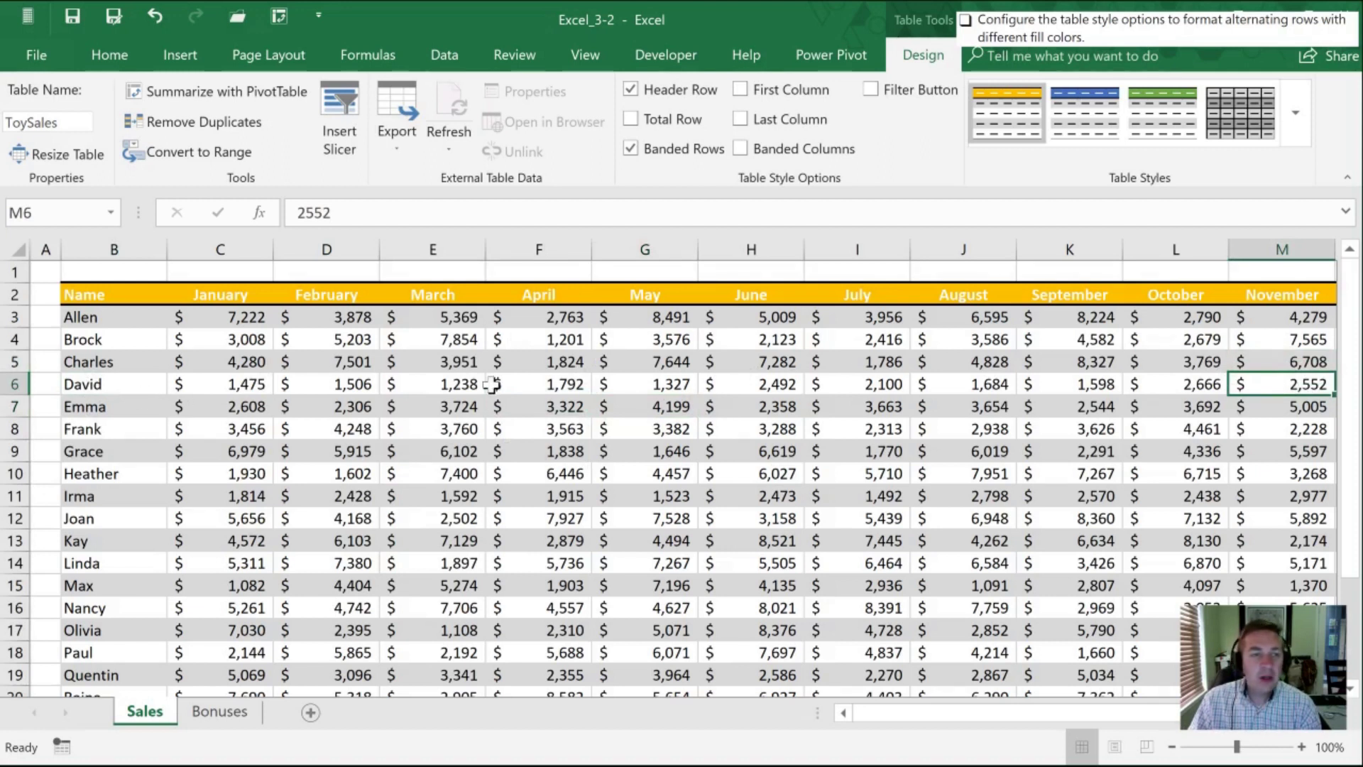
# - Turn on First Column and Last Column emphasis, then zoom out to 80% to see Year
pyautogui.click(841, 274)
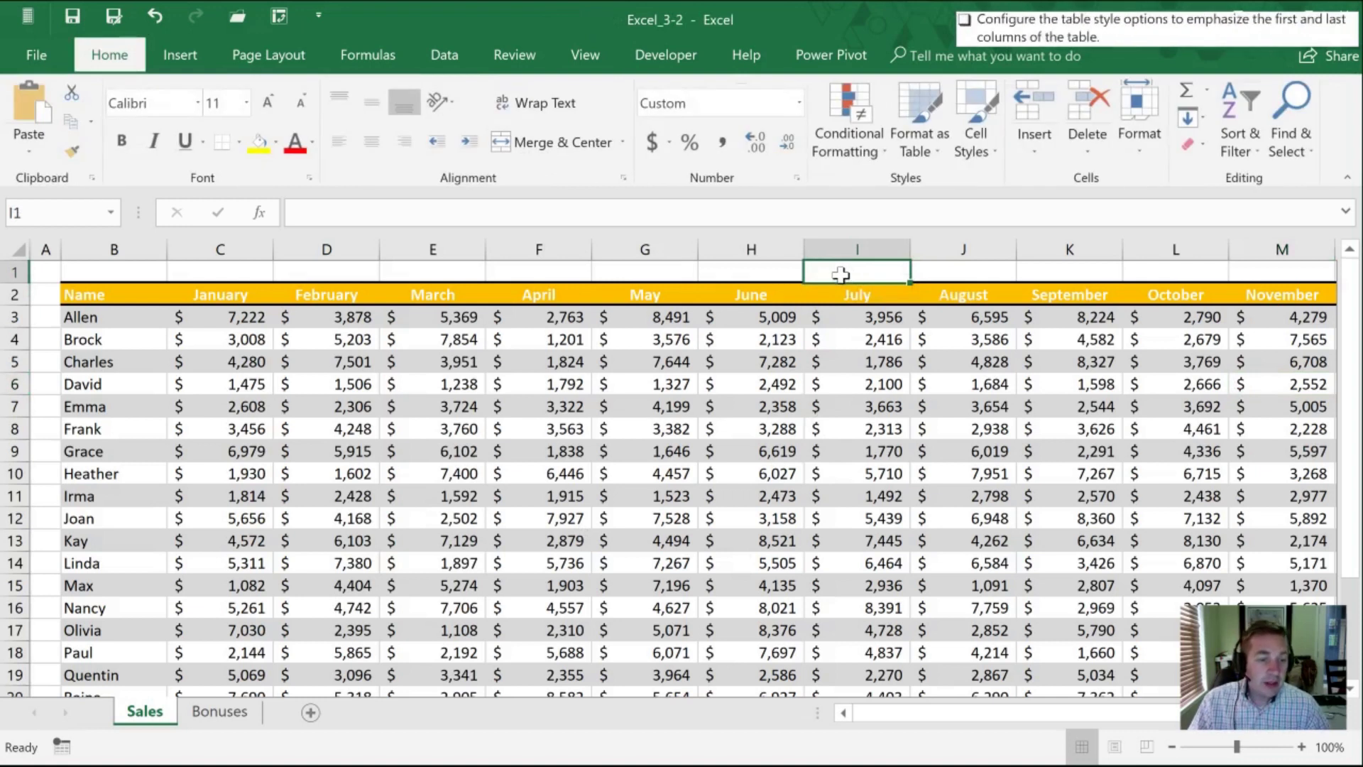
pyautogui.click(499, 475)
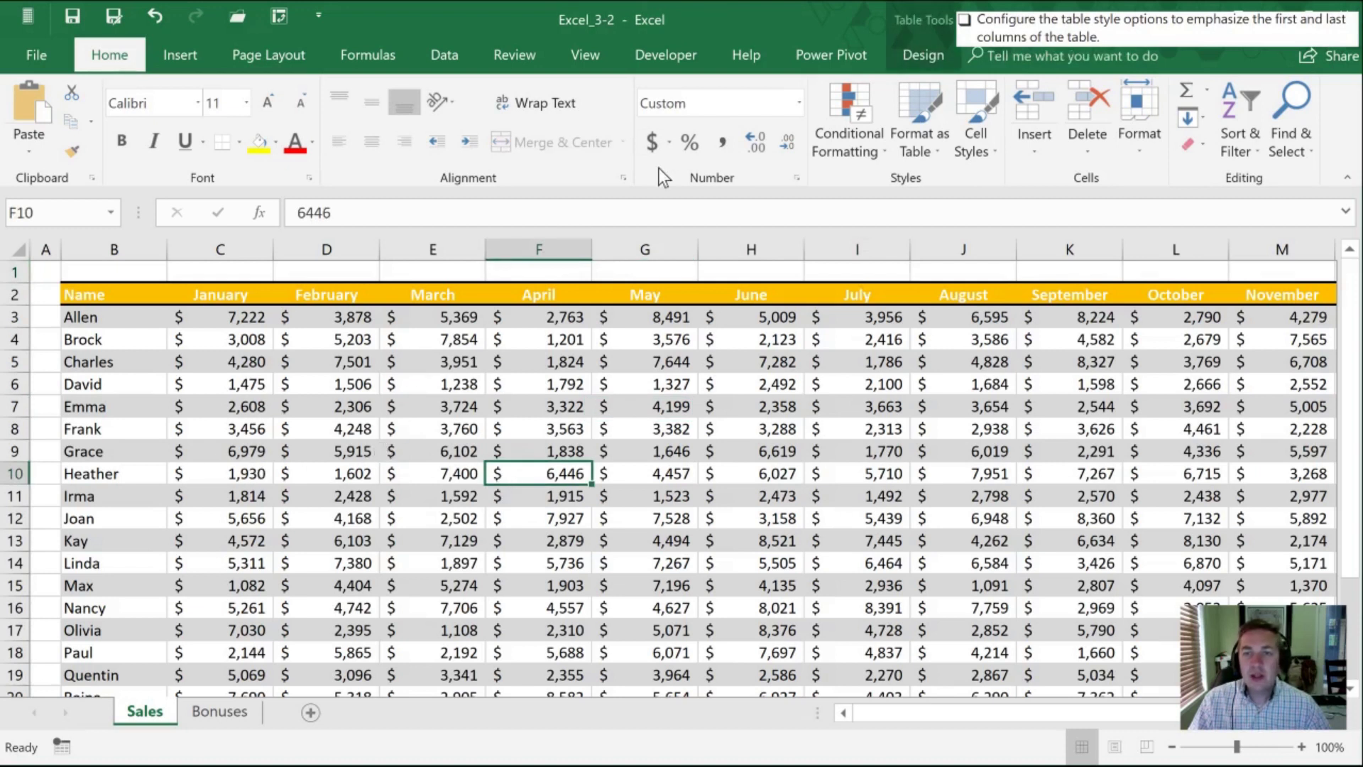
pyautogui.click(916, 54)
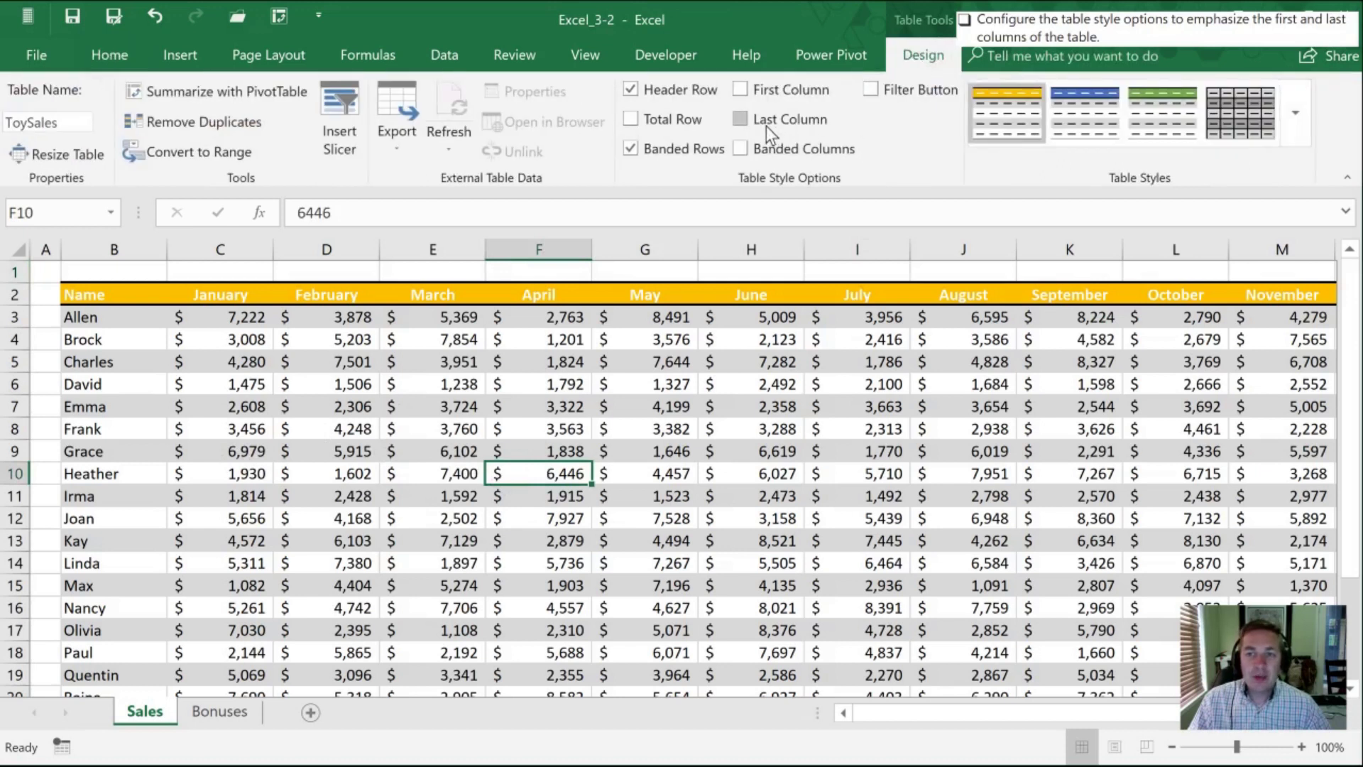
pyautogui.click(743, 88)
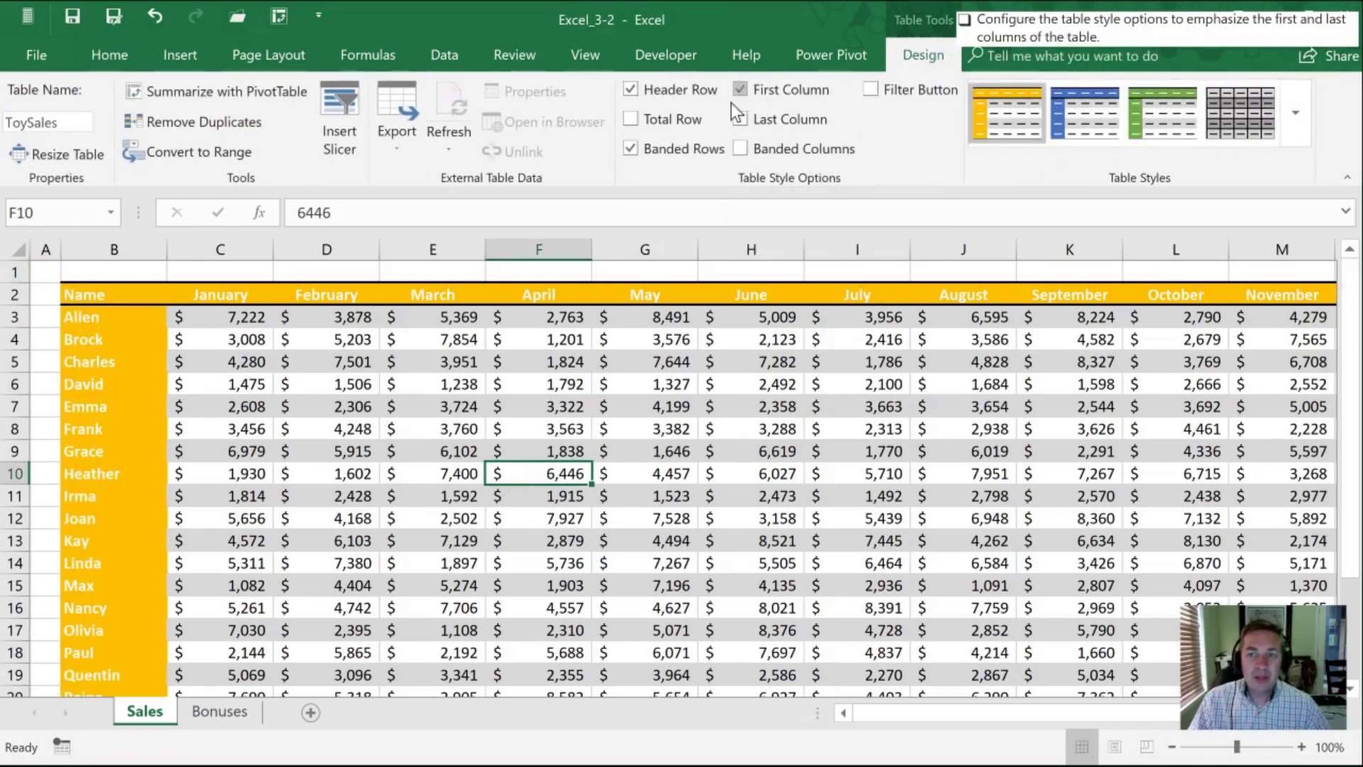
pyautogui.click(738, 121)
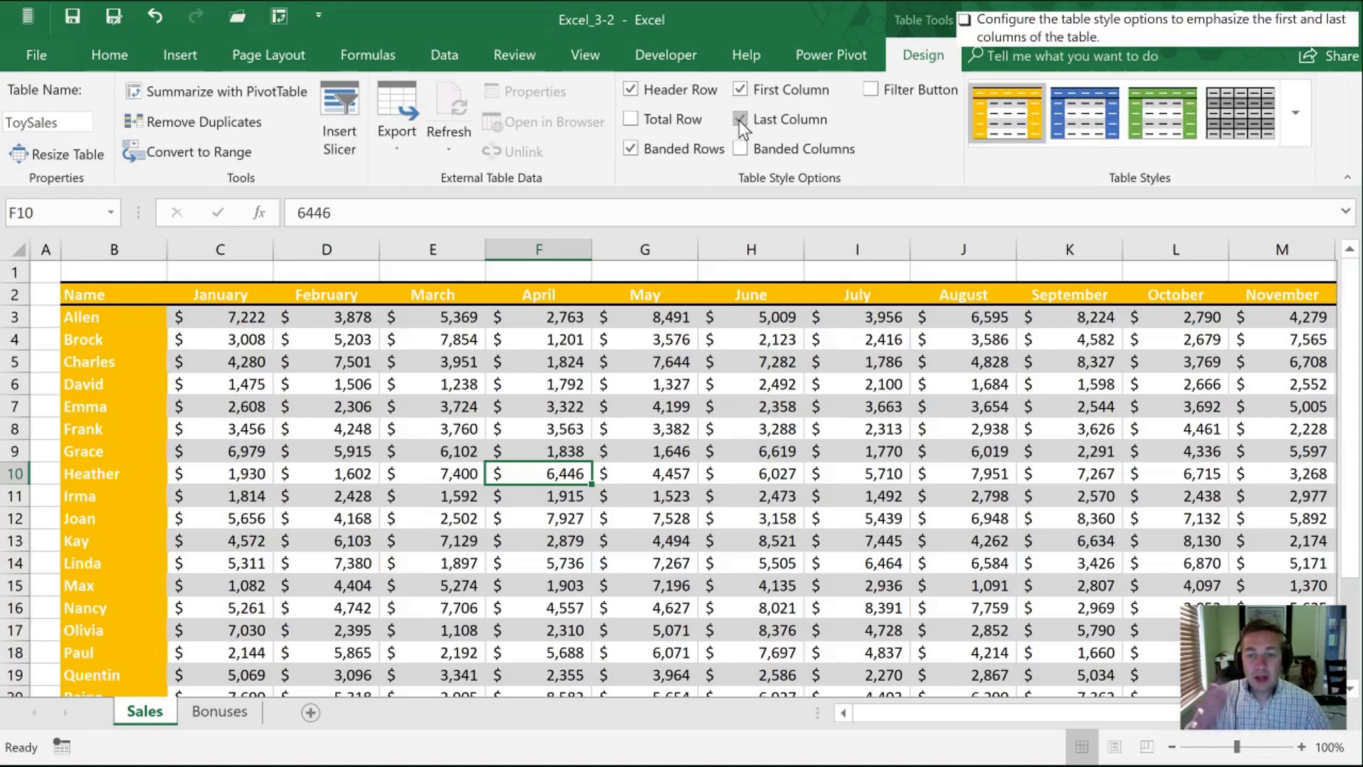
pyautogui.click(1172, 747)
pyautogui.click(1172, 747)
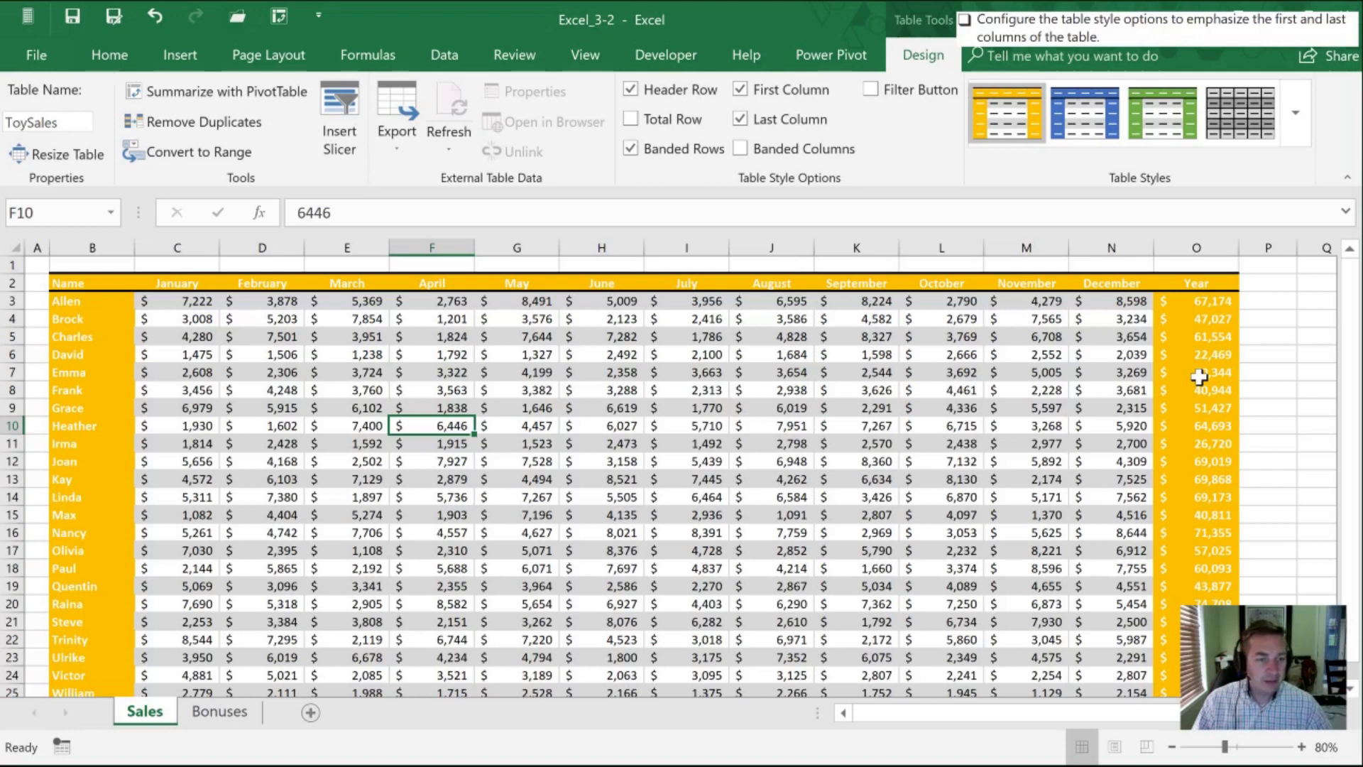
# - Add a Total row and inspect O26's SUBTOTAL(109,[Year]) total of 1,206,850
pyautogui.click(1129, 264)
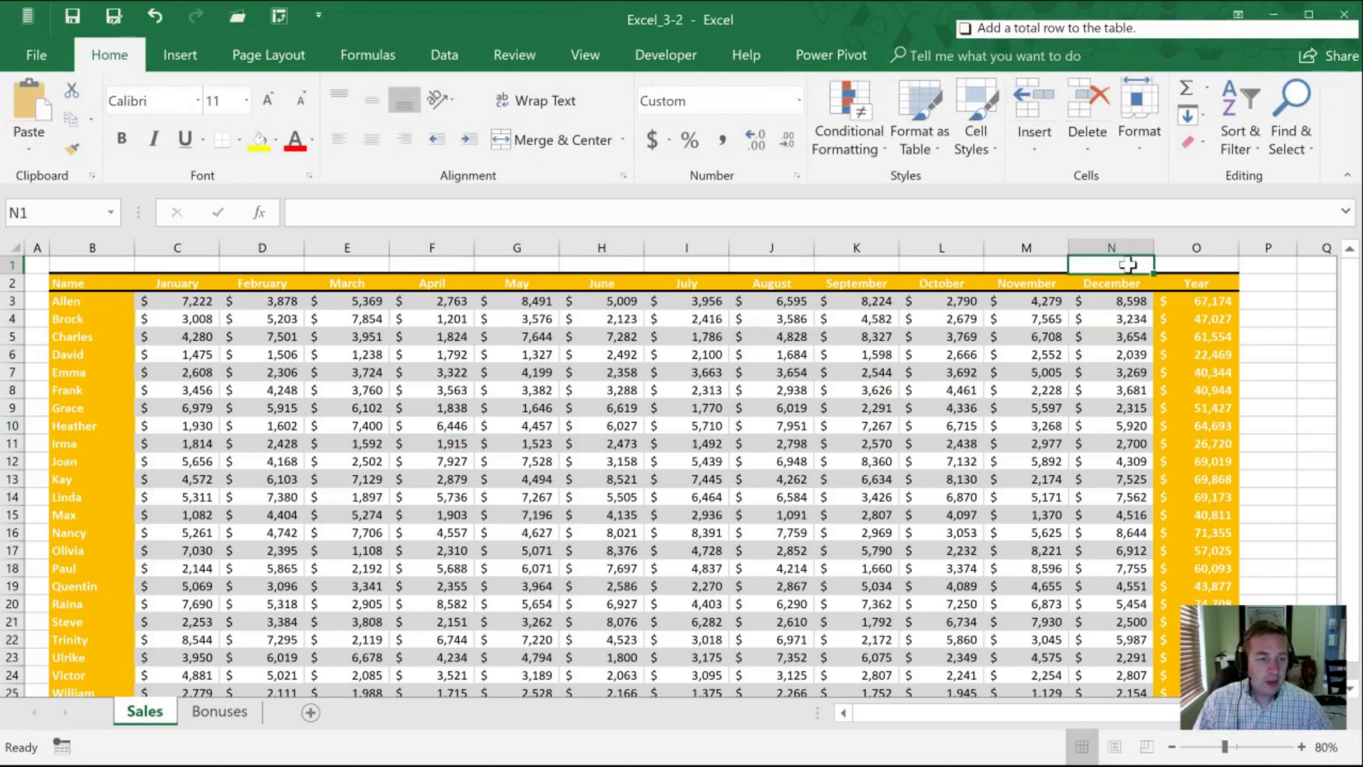
pyautogui.click(418, 462)
pyautogui.scroll(-2, 451, 472)
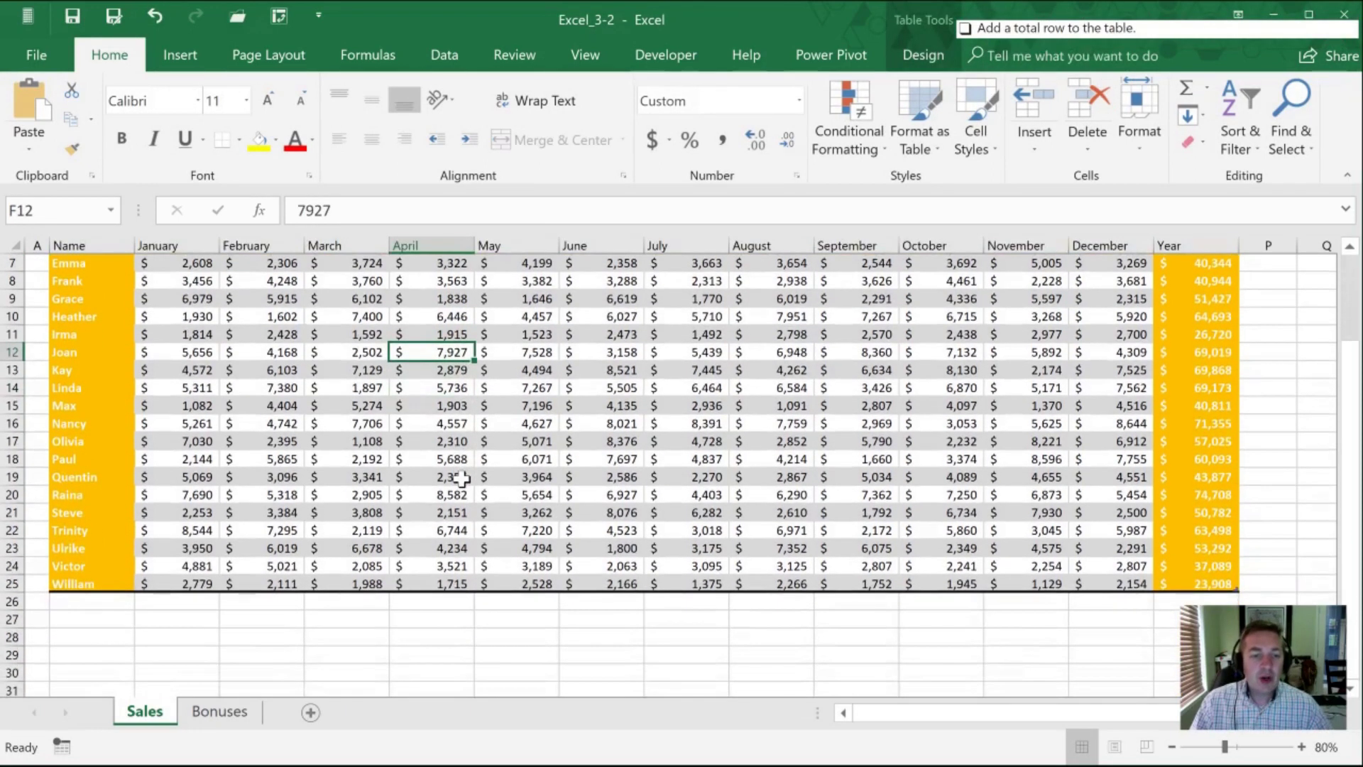
pyautogui.click(915, 57)
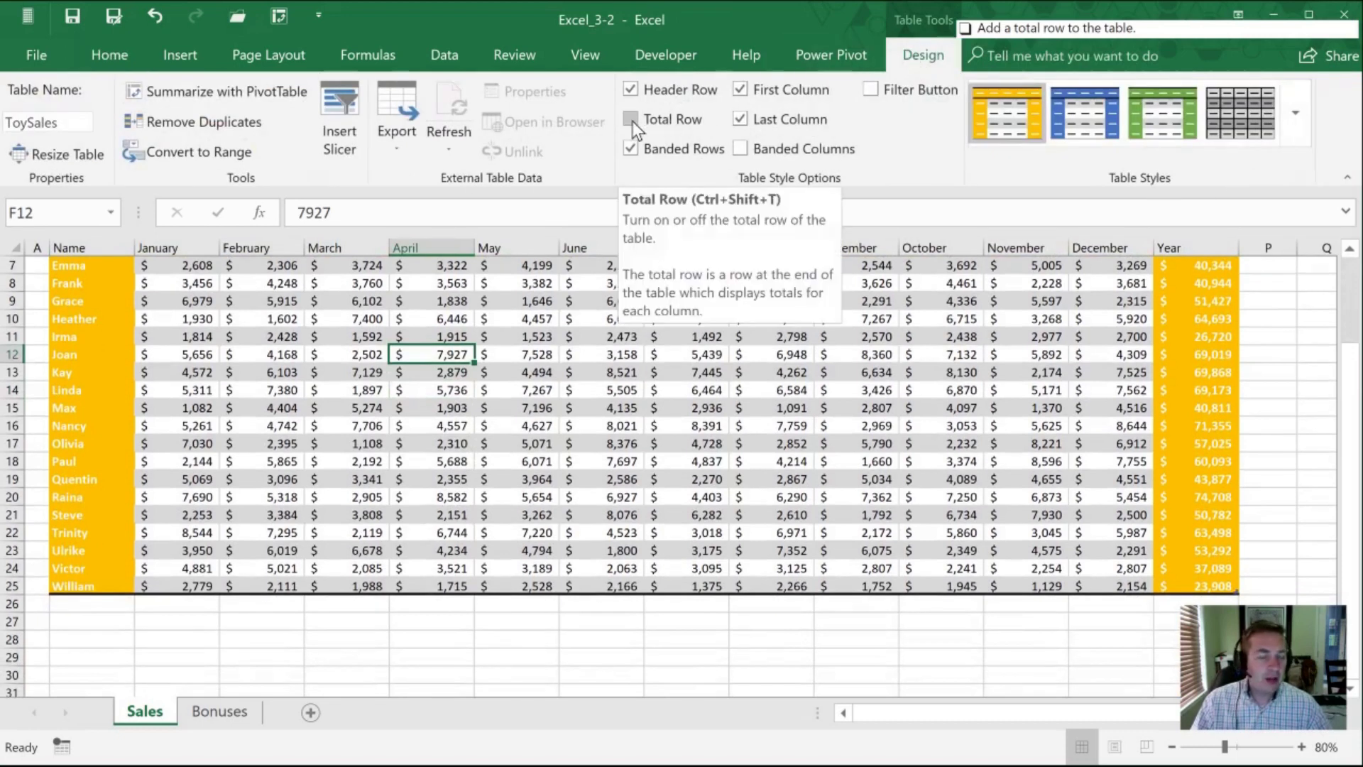
pyautogui.click(631, 120)
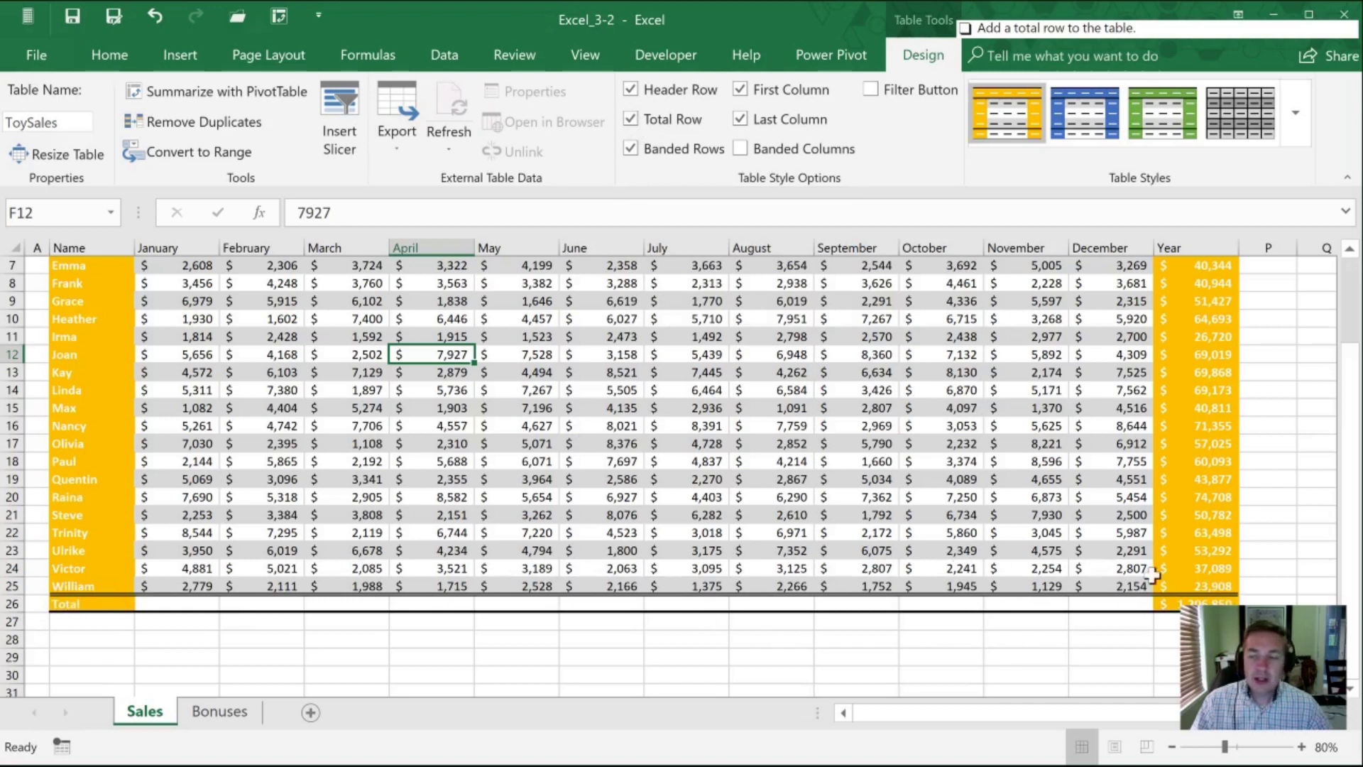
pyautogui.click(1168, 605)
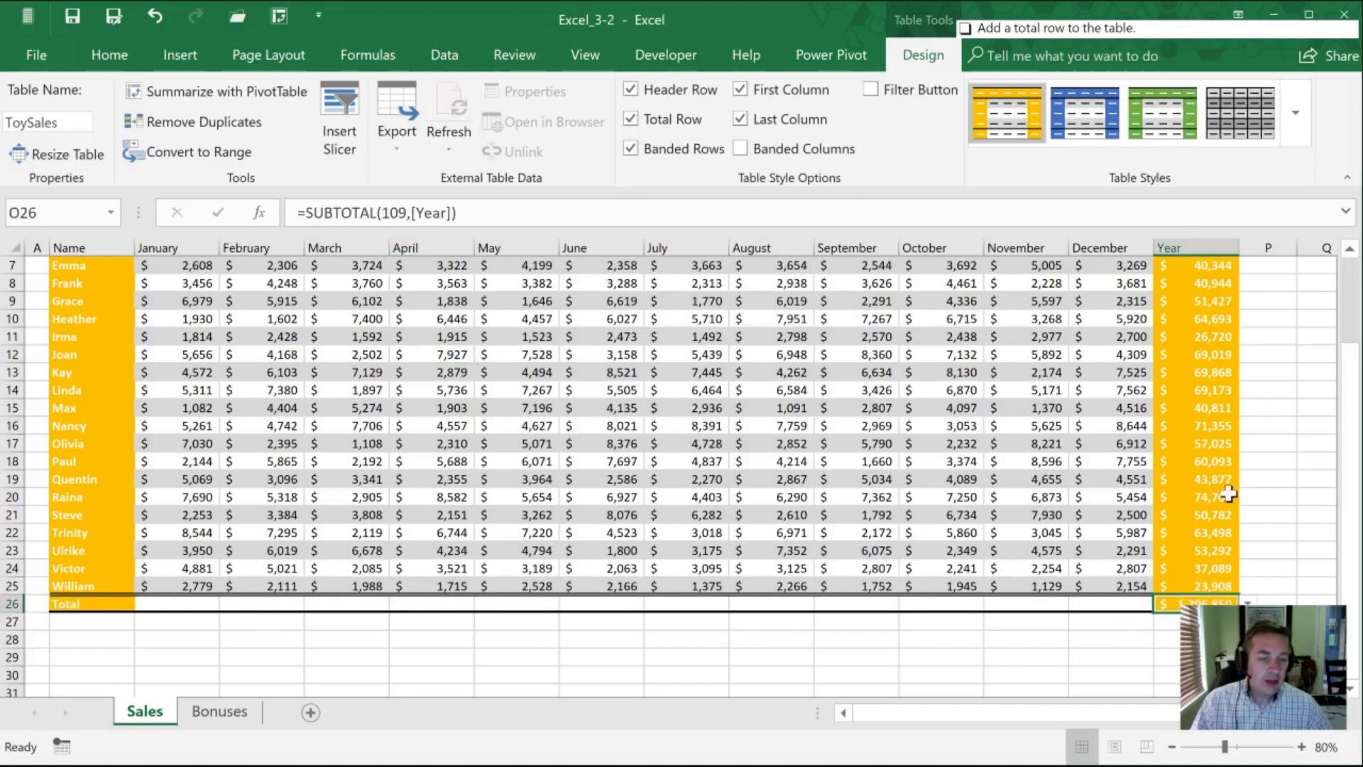
pyautogui.scroll(-1, 1222, 525)
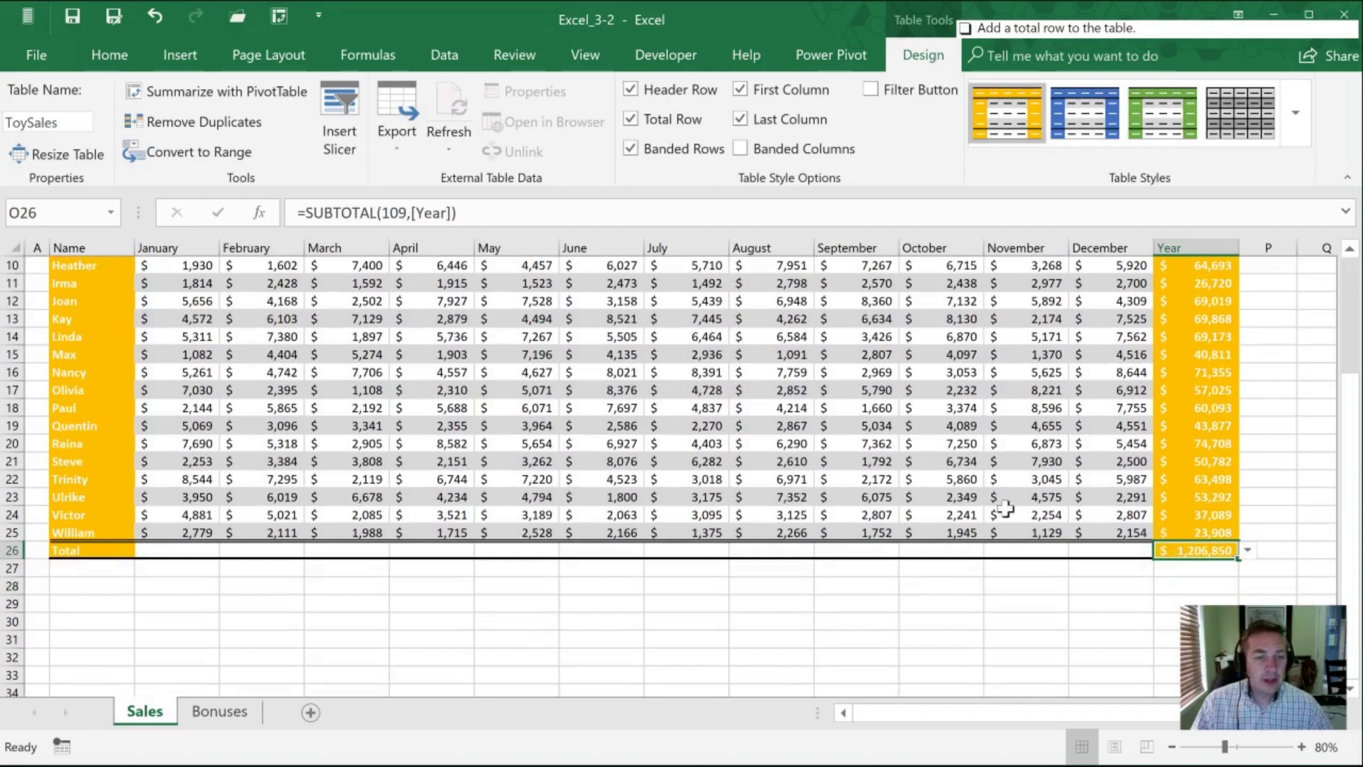
pyautogui.scroll(1, 910, 501)
pyautogui.scroll(2, 909, 501)
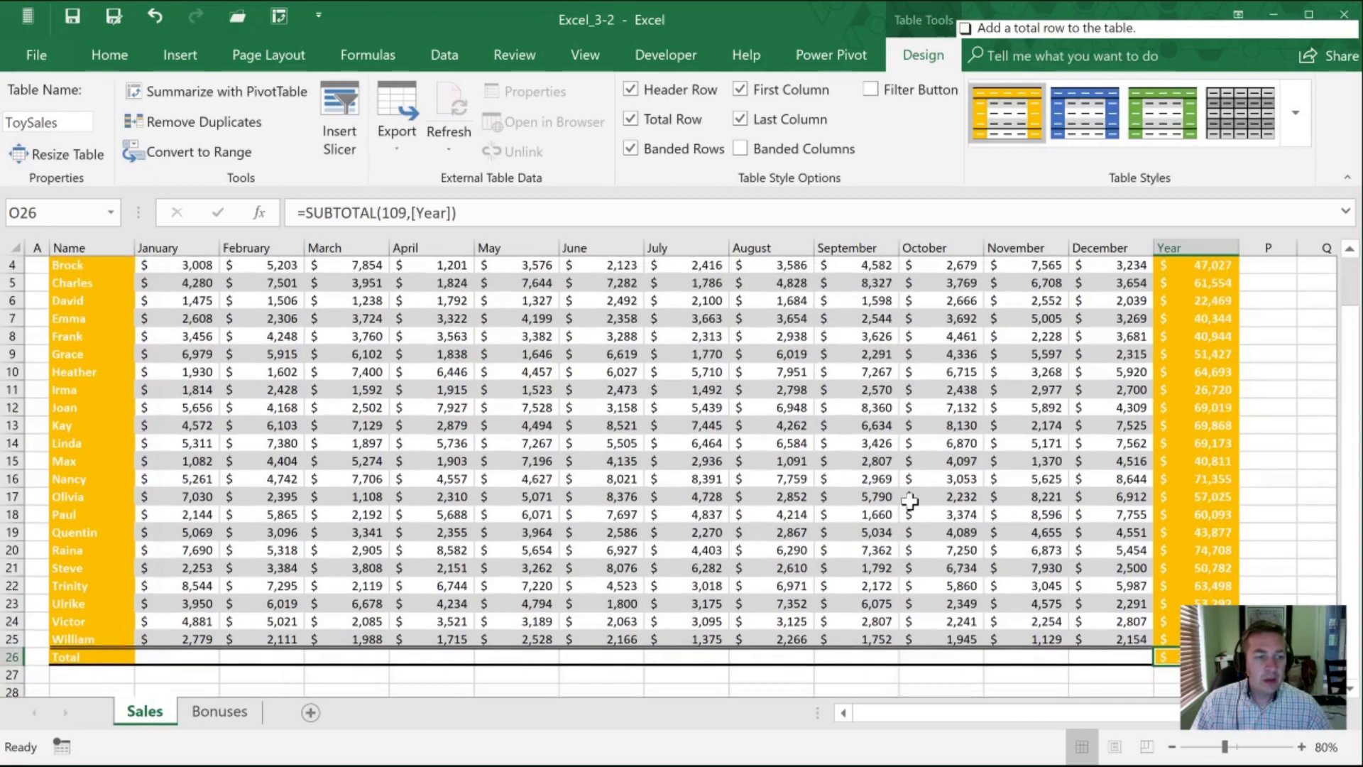
# - Replace the Total label in B26 with 'Average'
pyautogui.click(767, 261)
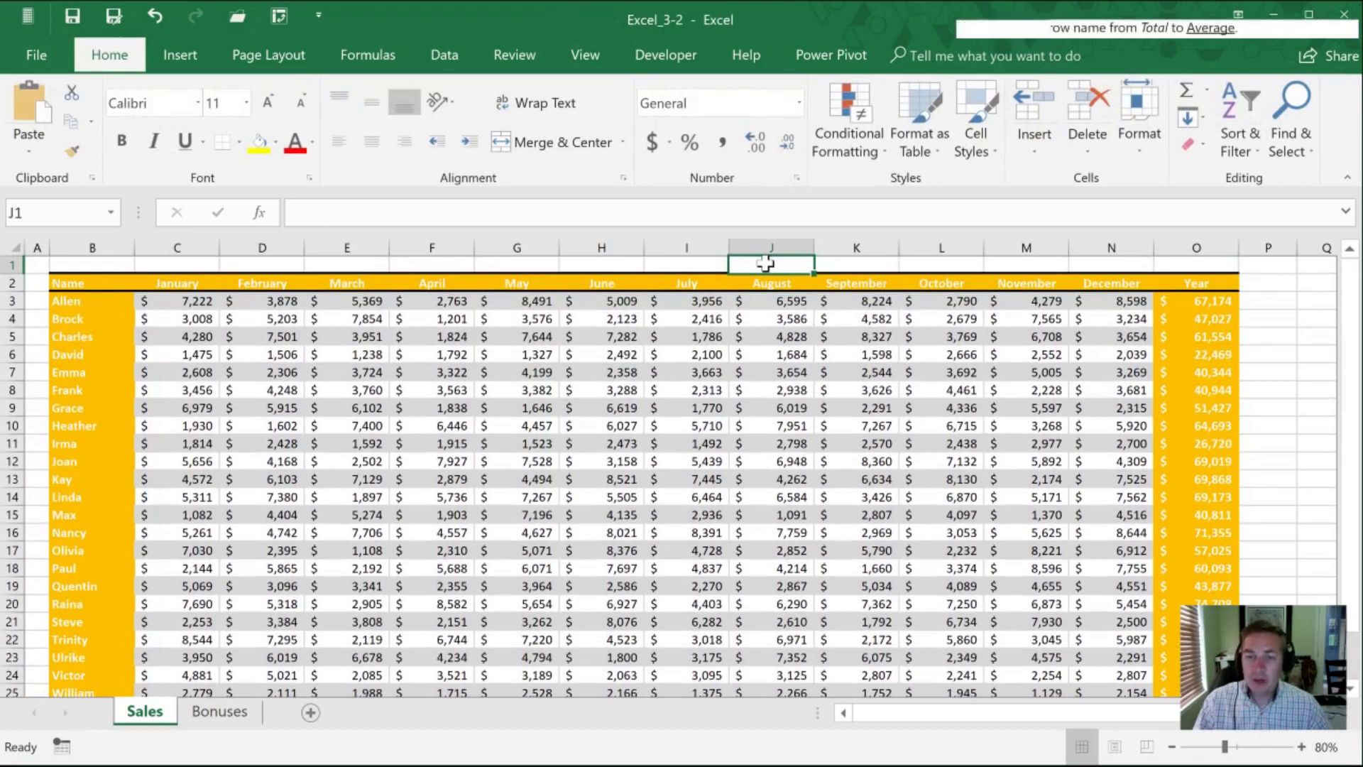
pyautogui.click(106, 617)
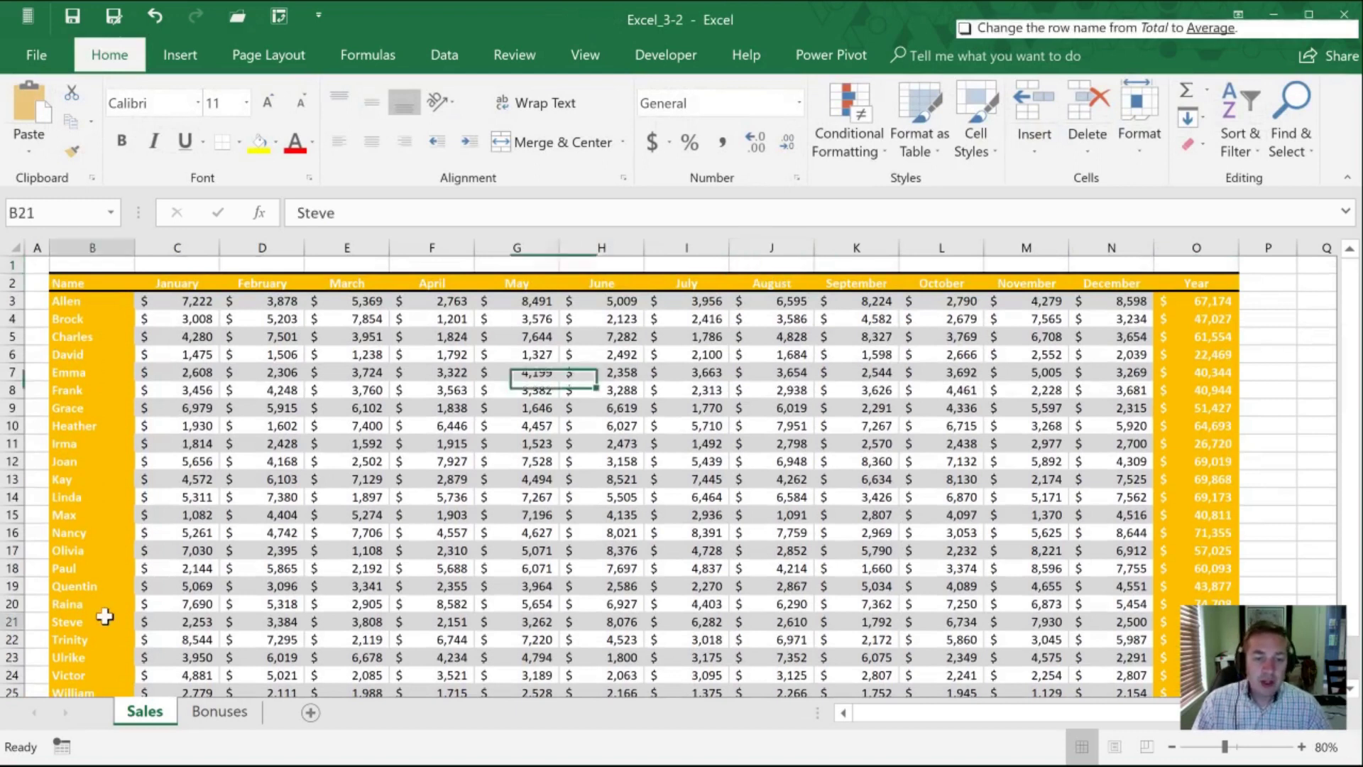
pyautogui.hotkey('ctrl', 'Down')
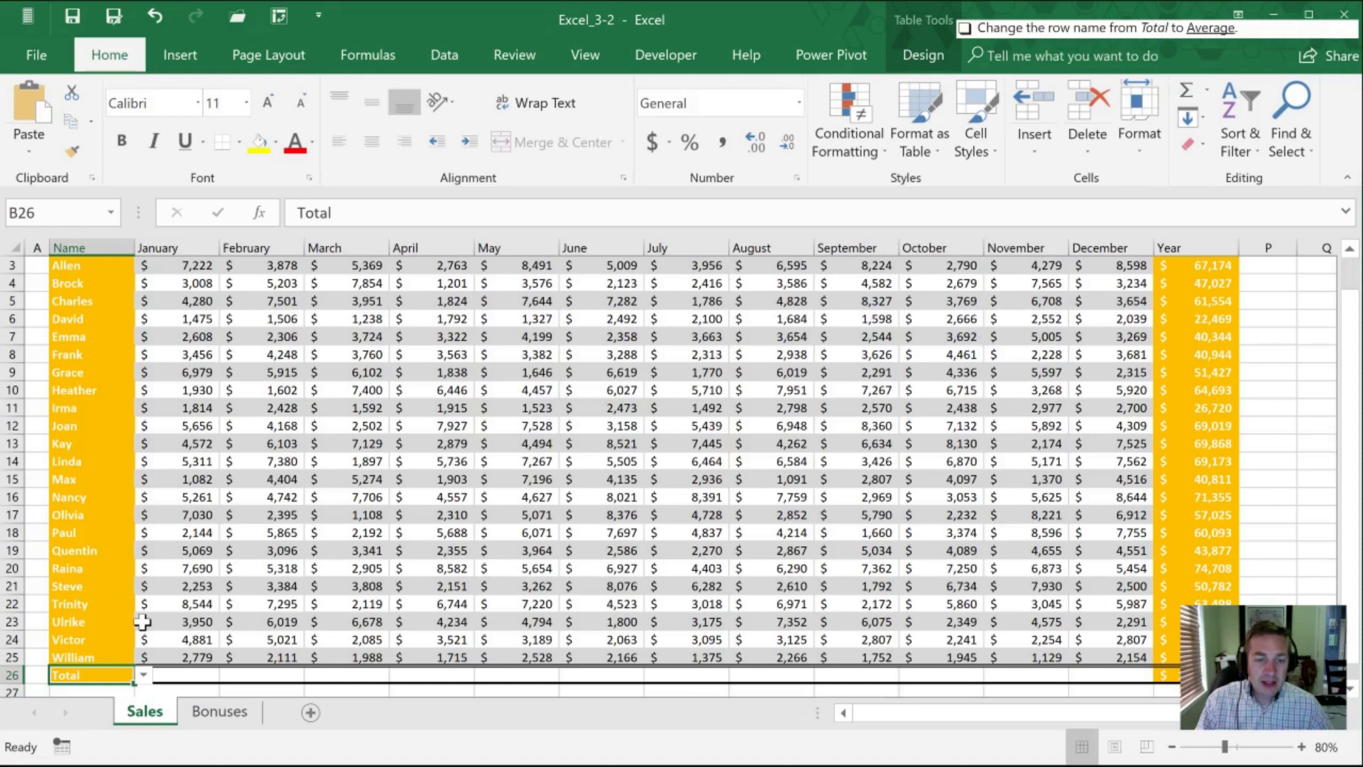
pyautogui.write('Ave')
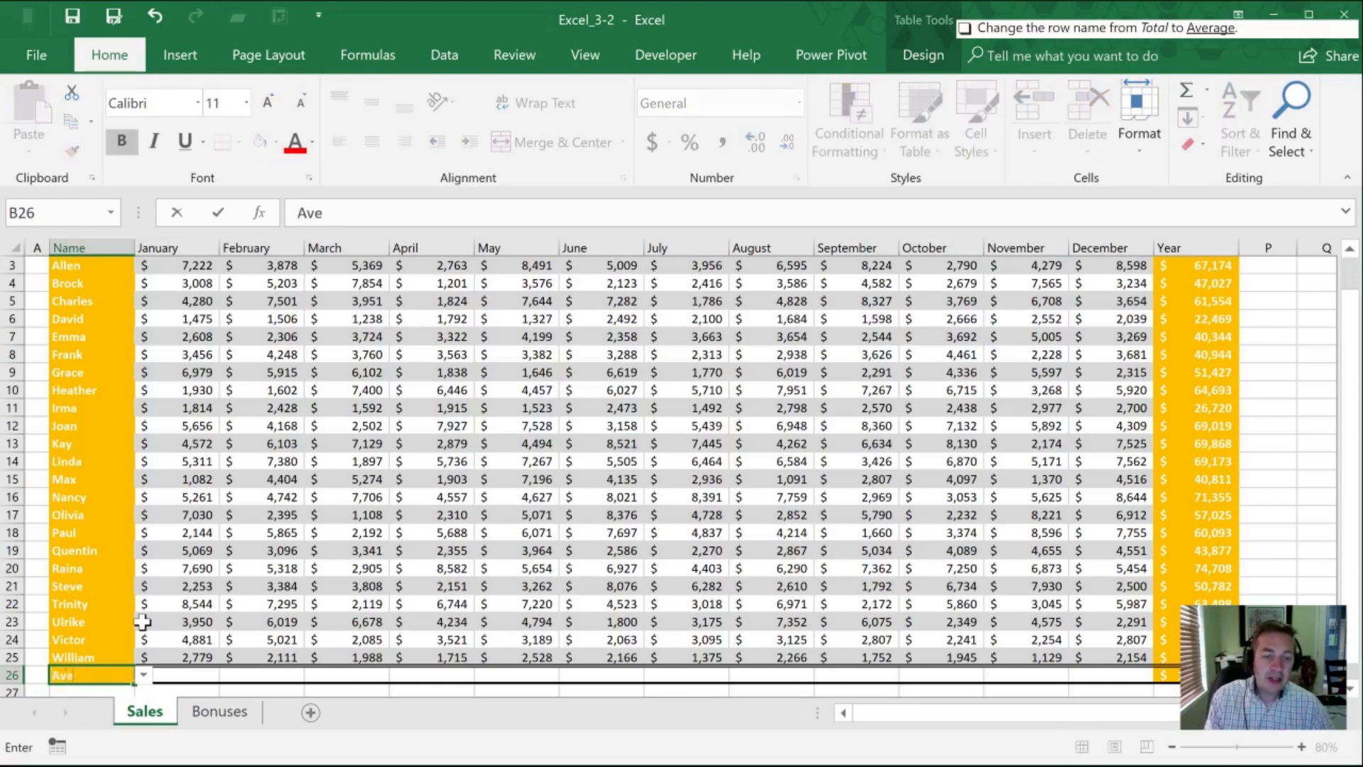
pyautogui.write('rage')
pyautogui.press('Return')
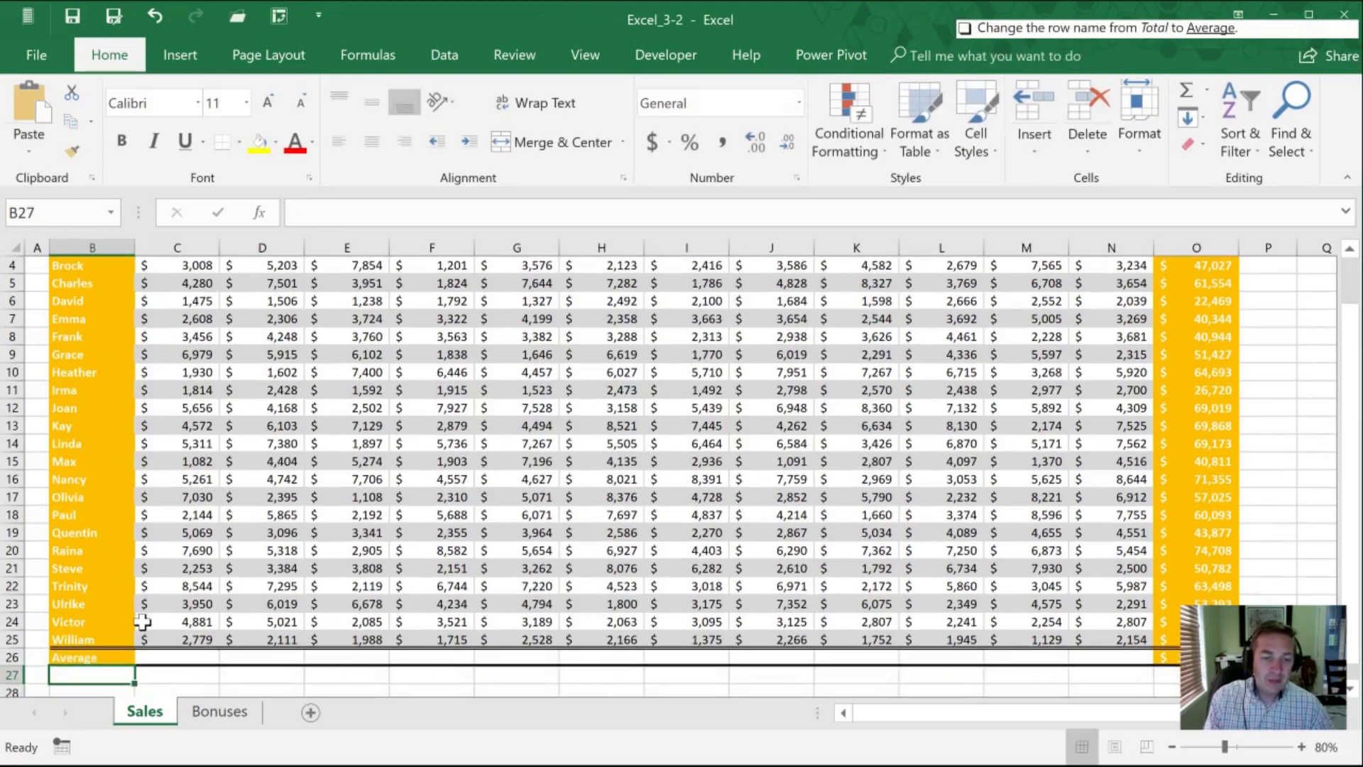
pyautogui.click(451, 678)
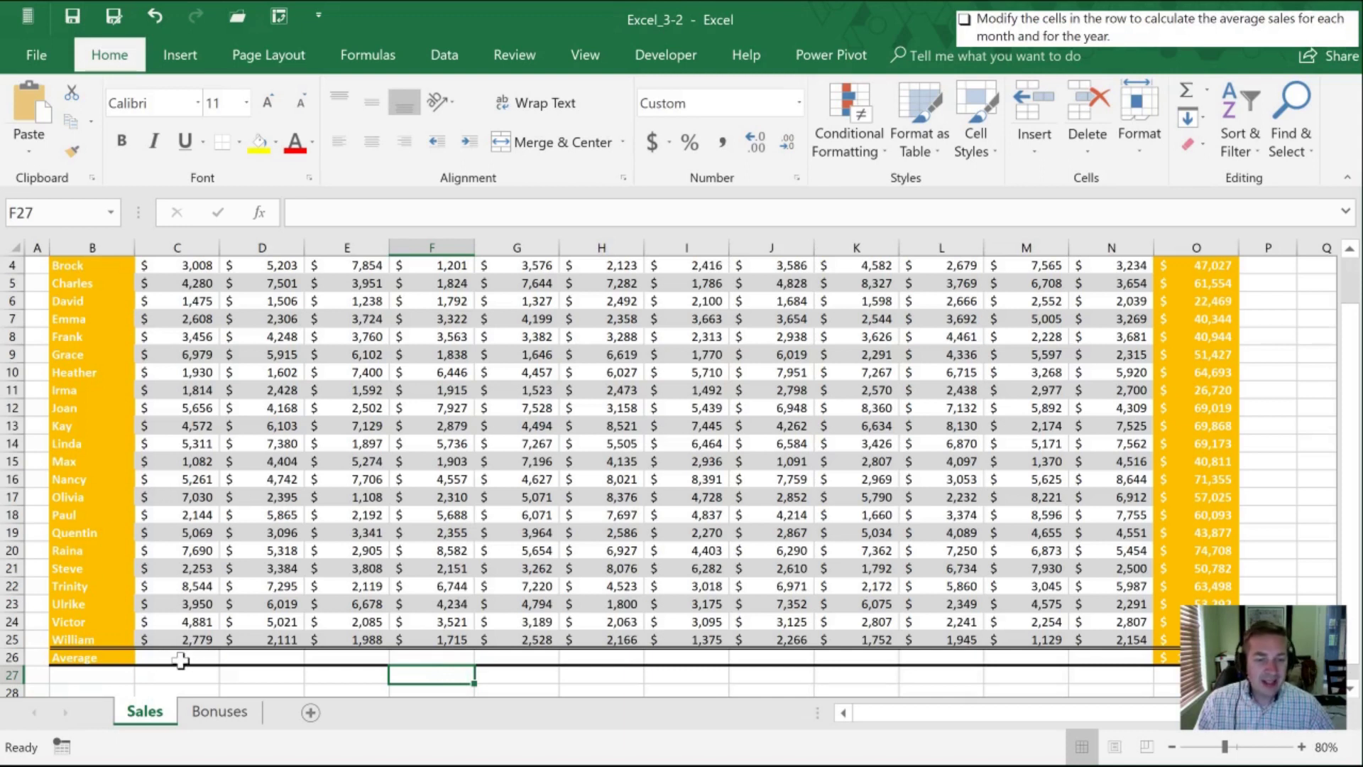
# - Set January's C26 total to Average (4,304) and fill it across to Year (52,472)
pyautogui.click(181, 660)
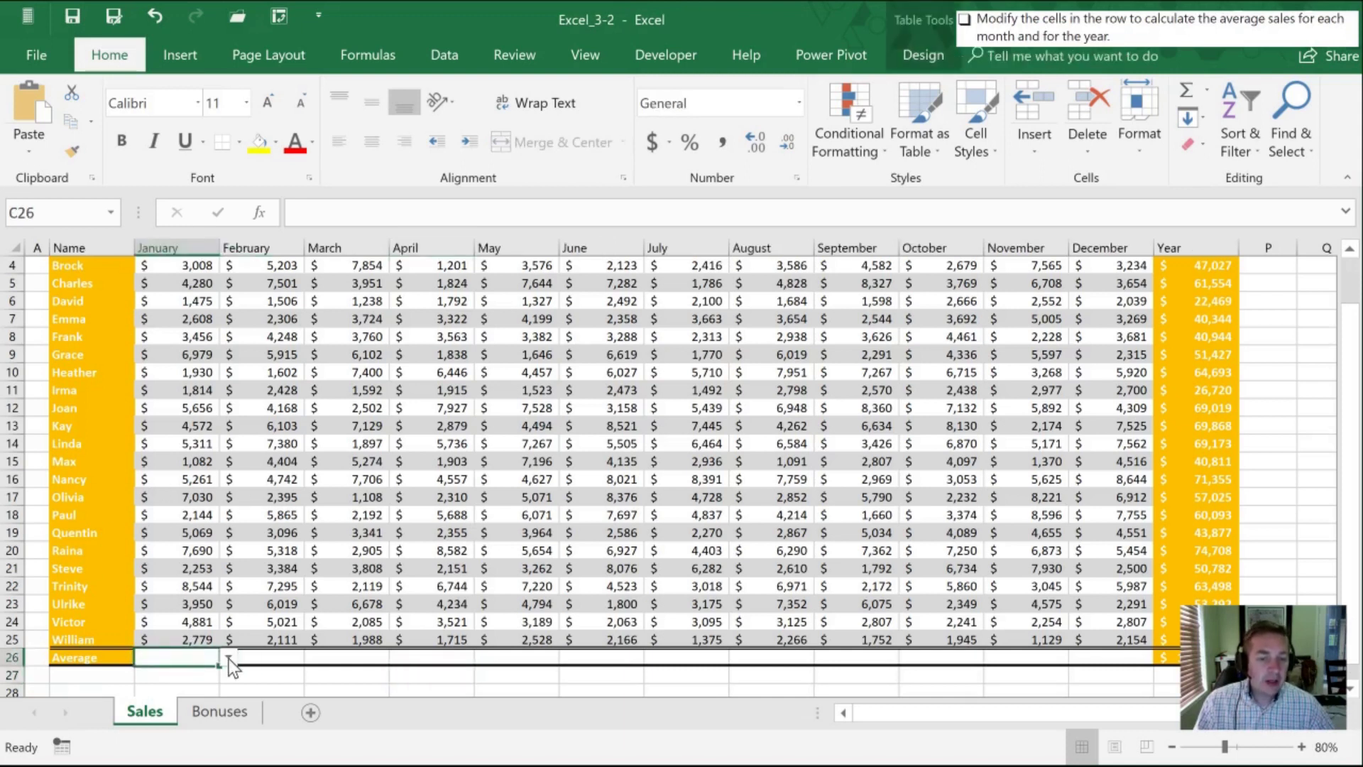
pyautogui.scroll(-2, 228, 649)
pyautogui.scroll(-2, 227, 648)
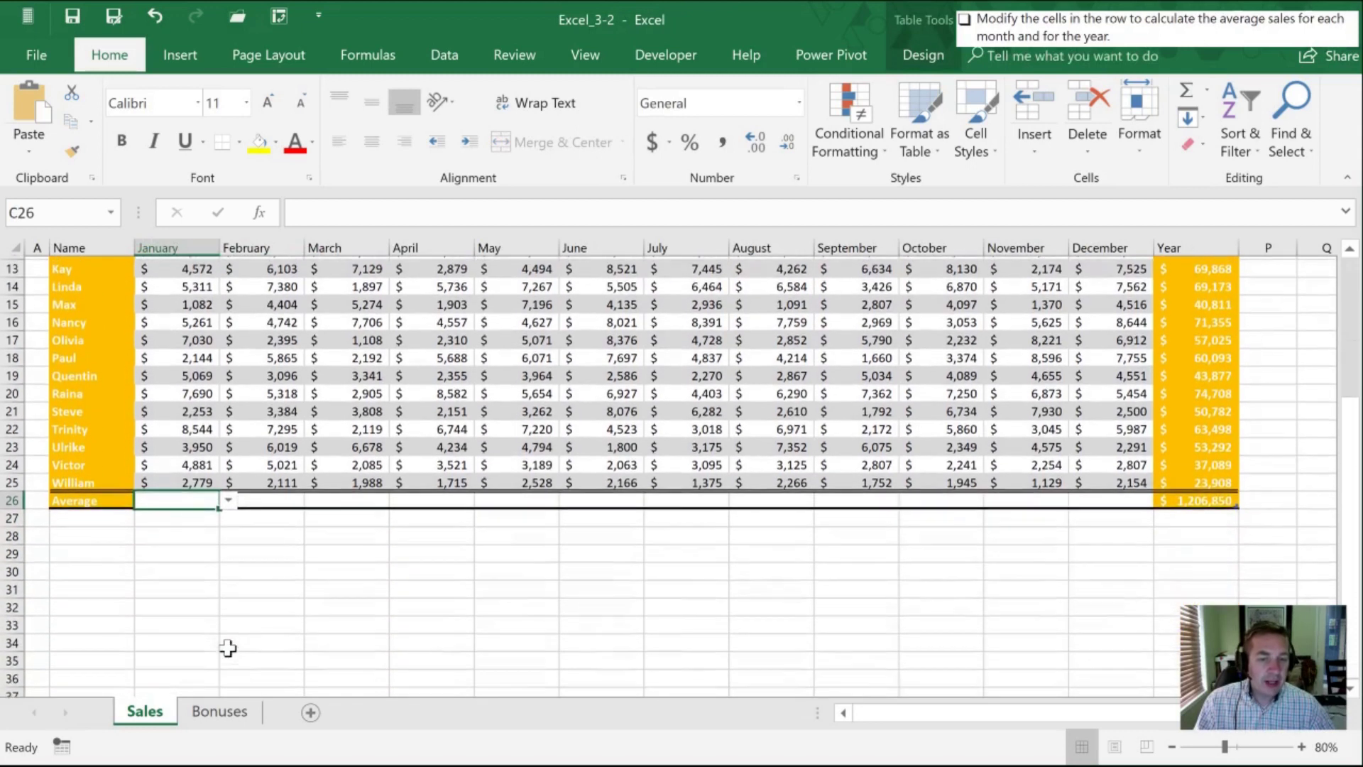
pyautogui.click(228, 496)
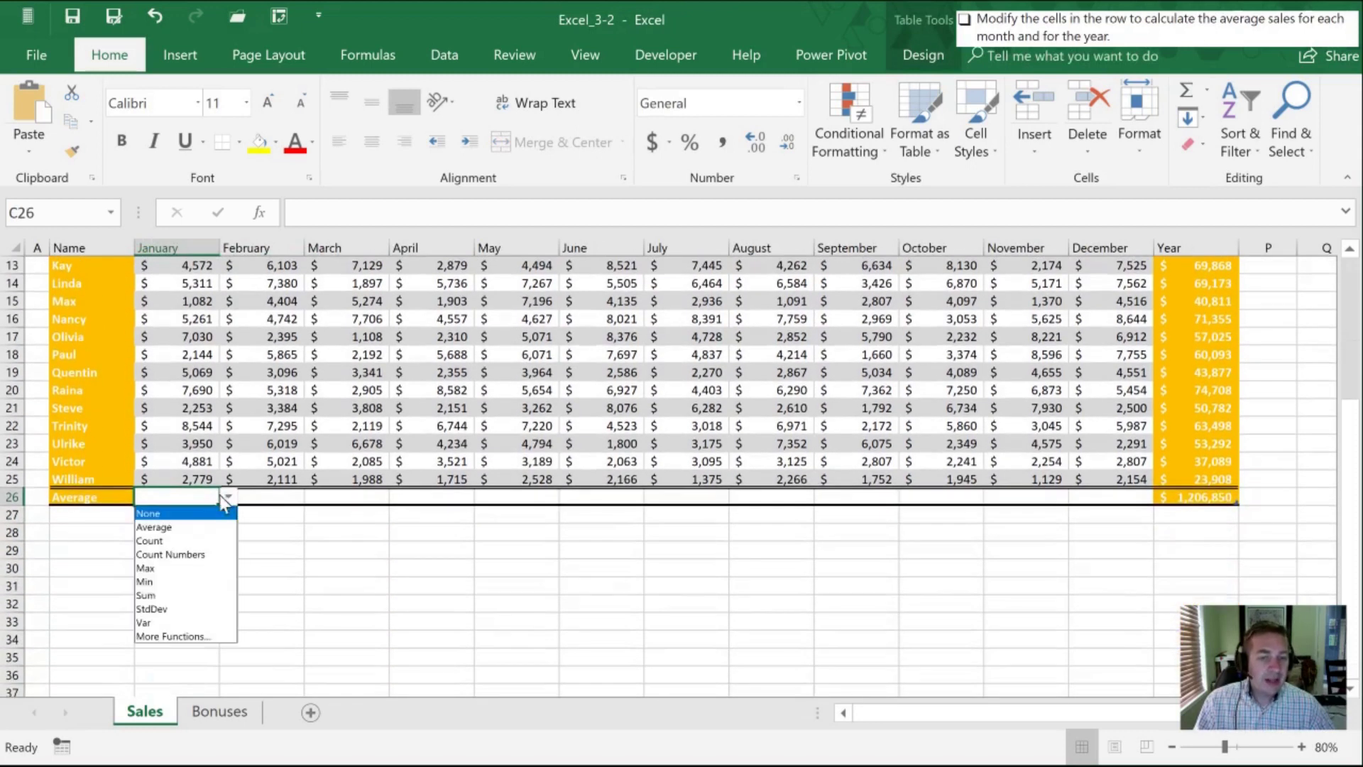
pyautogui.click(170, 527)
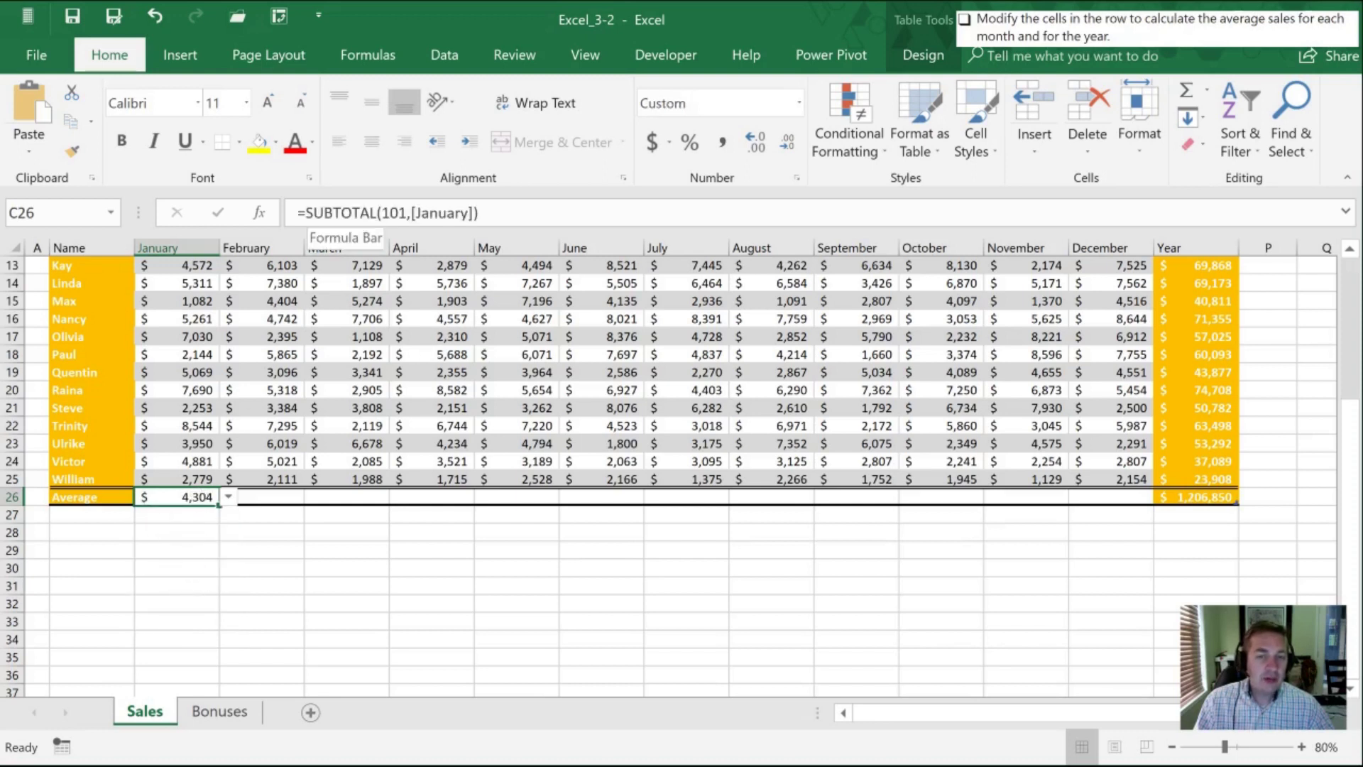
pyautogui.click(389, 213)
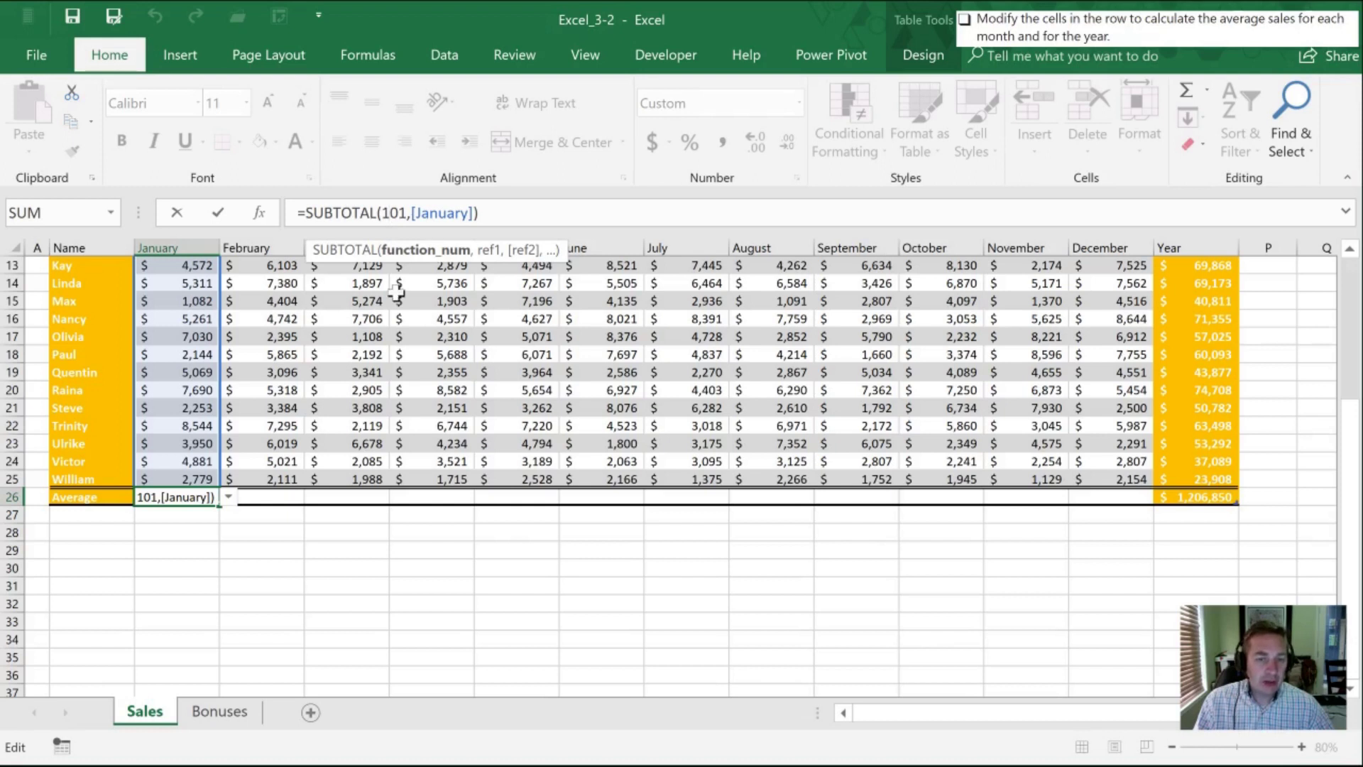
pyautogui.click(252, 553)
pyautogui.click(178, 490)
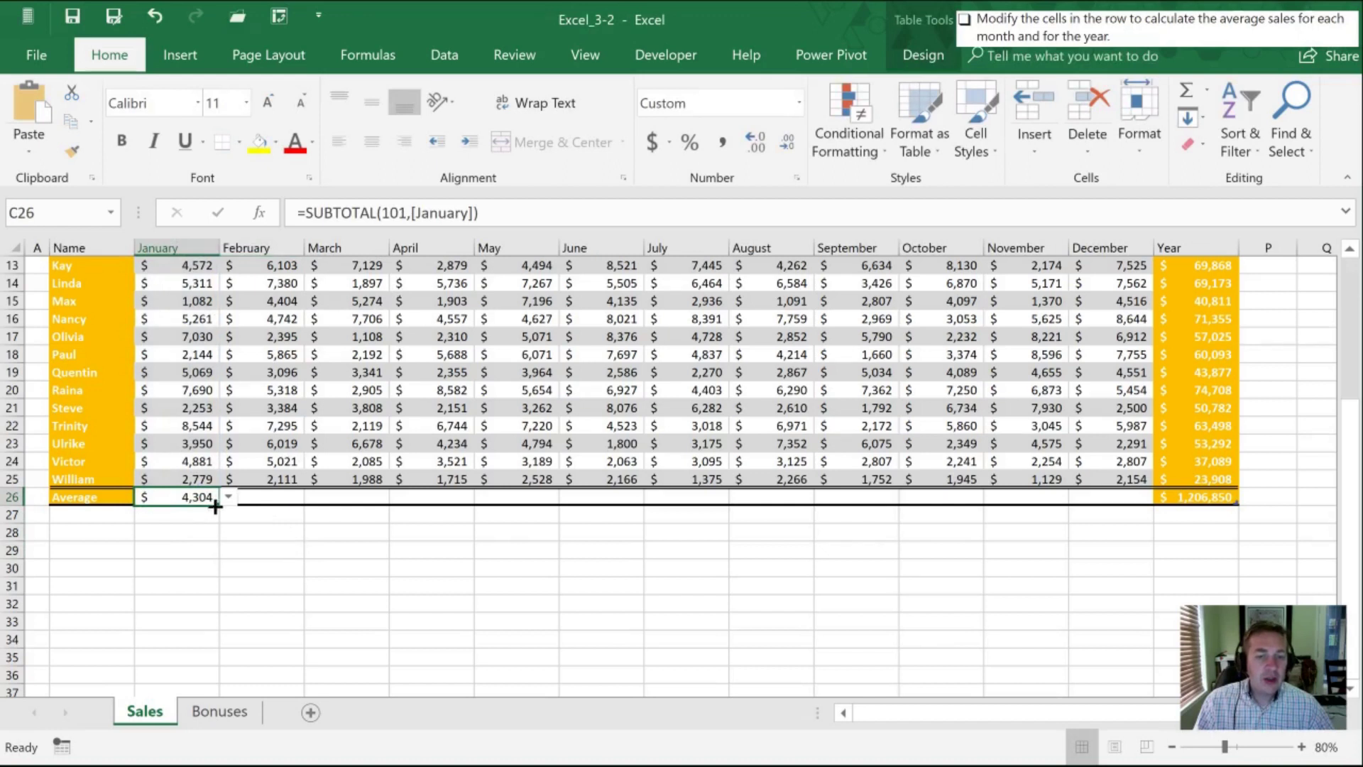
pyautogui.moveTo(215, 509); pyautogui.dragTo(1207, 503)
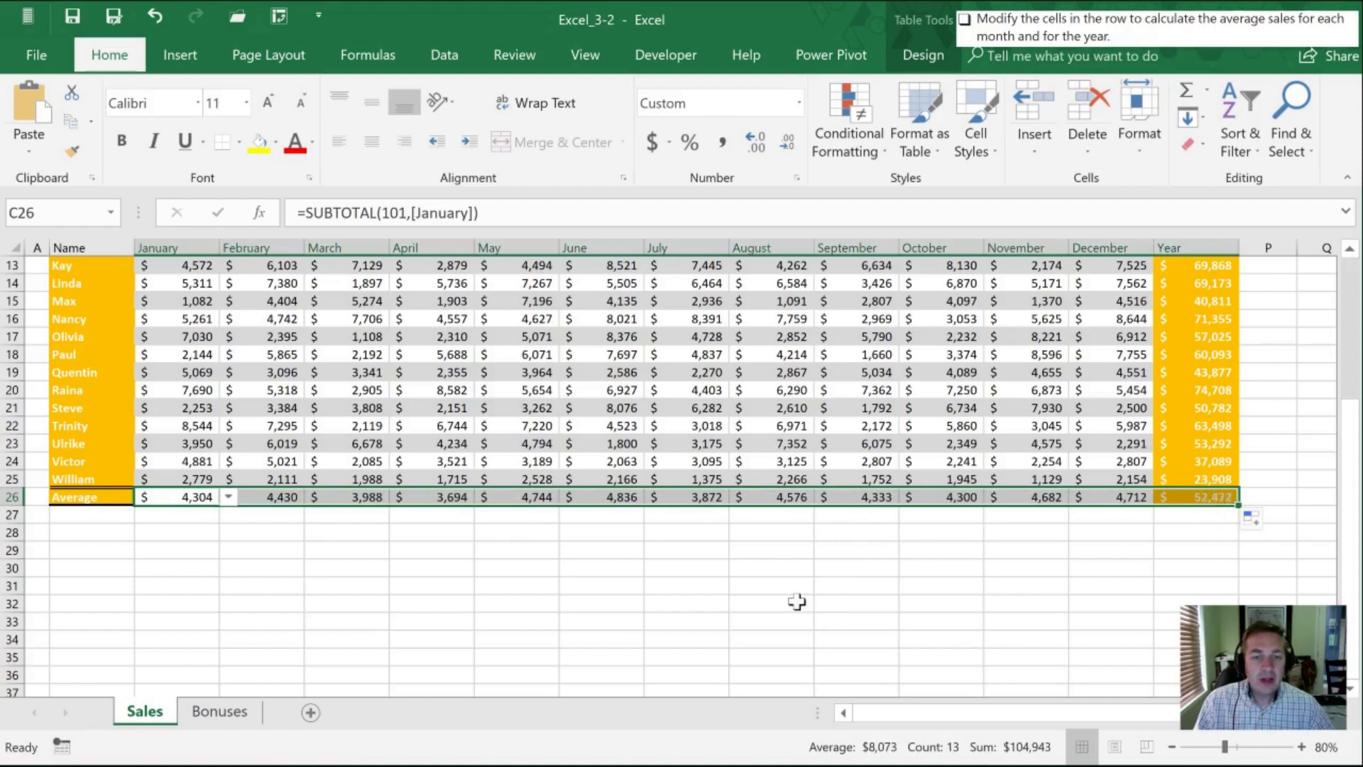
pyautogui.click(358, 497)
pyautogui.click(396, 497)
pyautogui.click(396, 497)
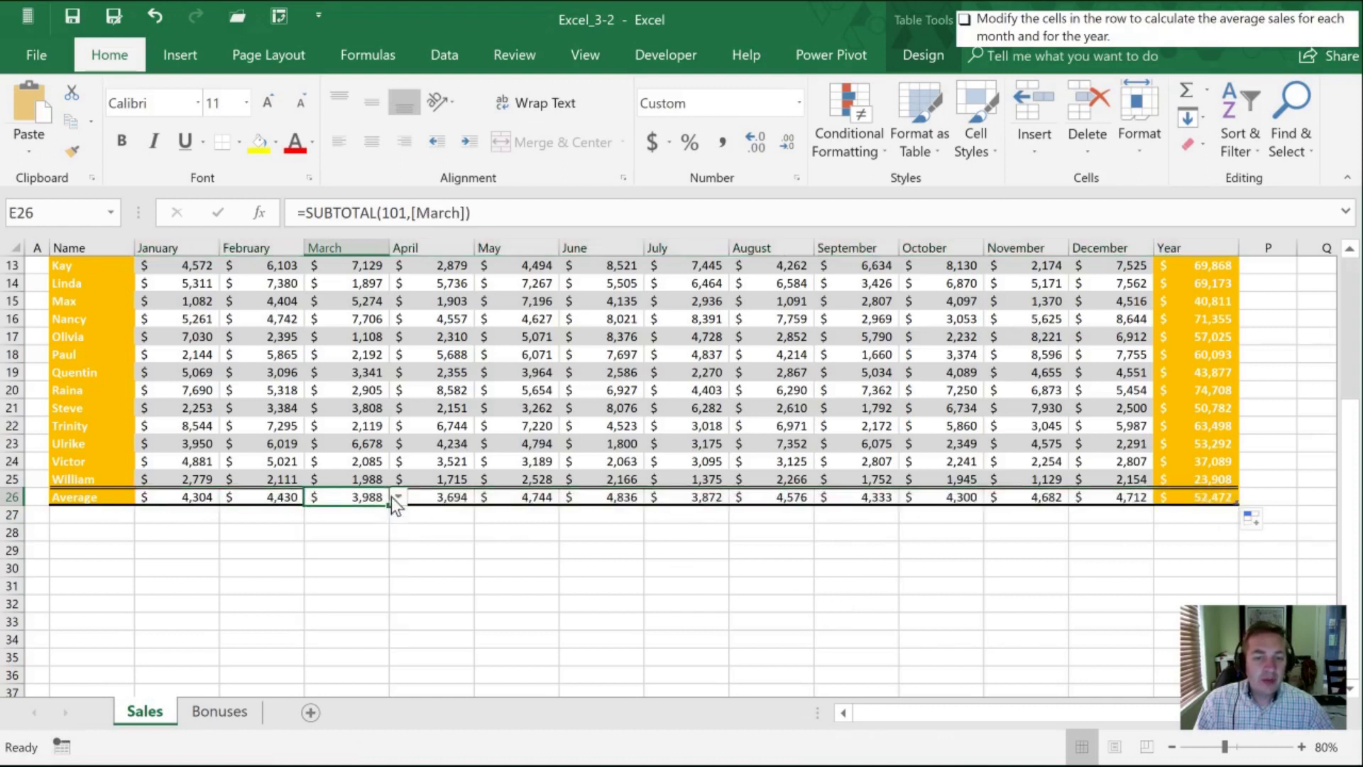
pyautogui.click(423, 550)
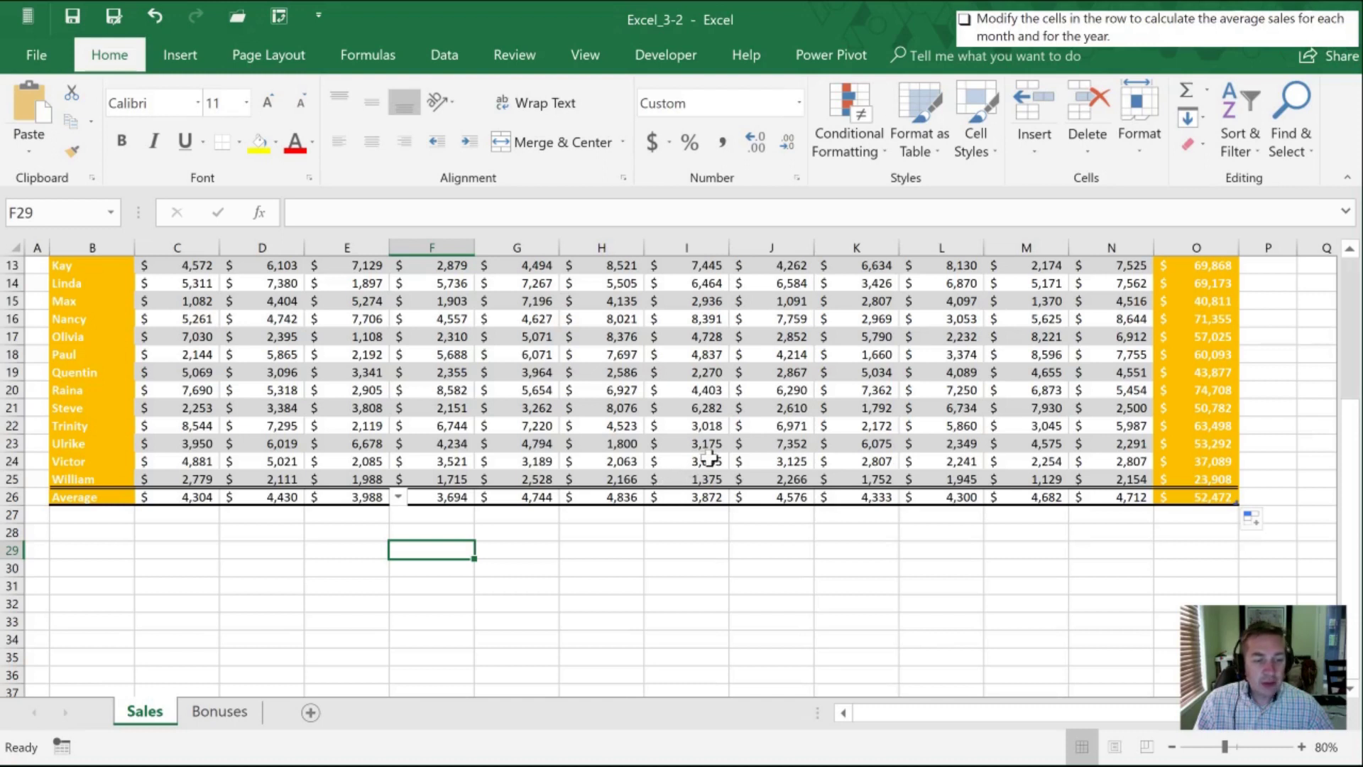
pyautogui.click(1180, 494)
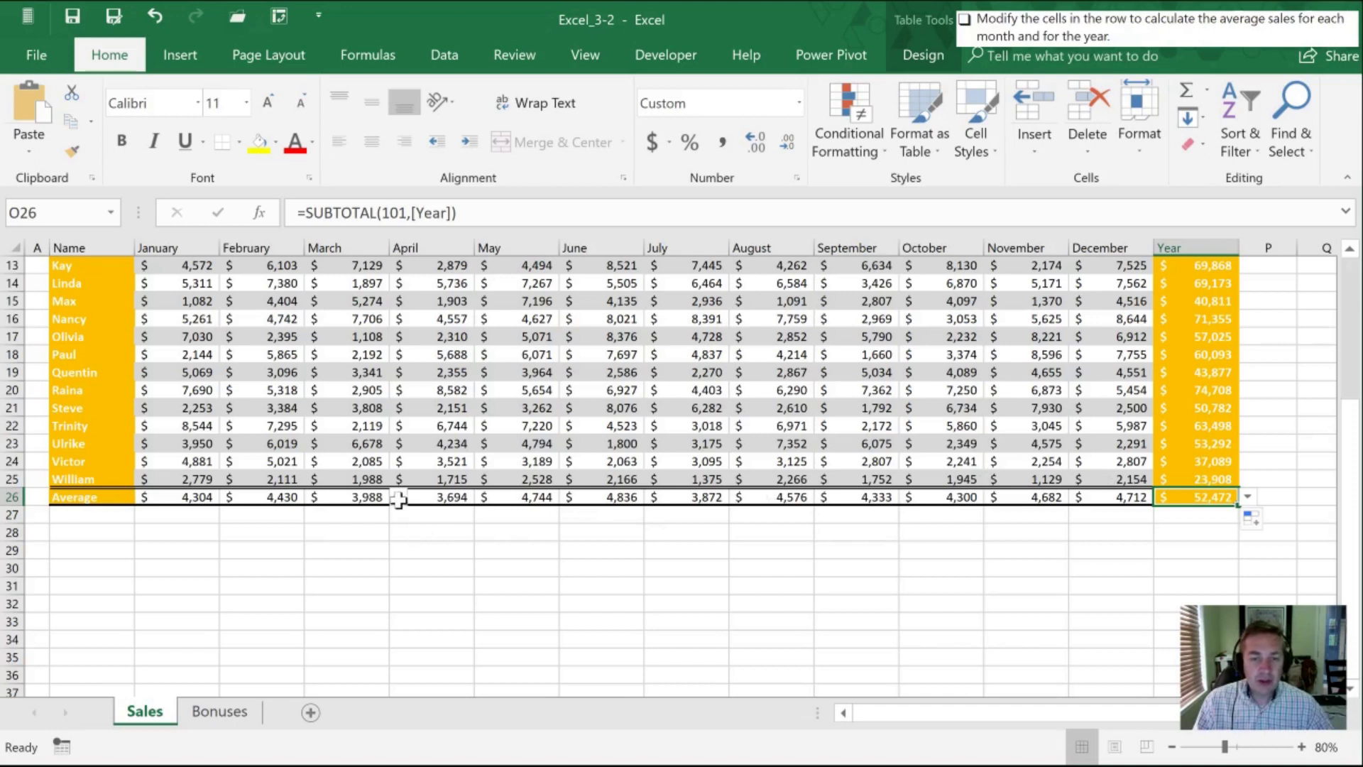
pyautogui.click(333, 497)
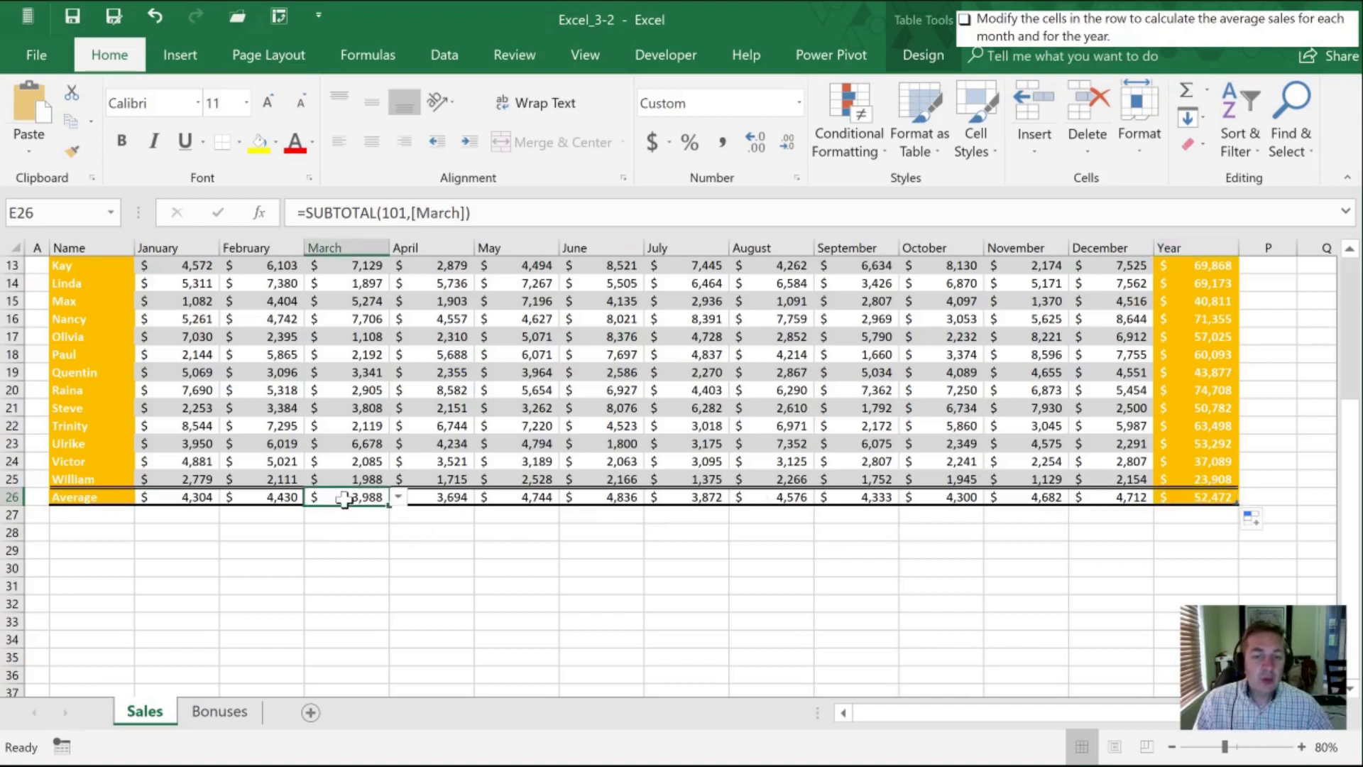
pyautogui.click(398, 497)
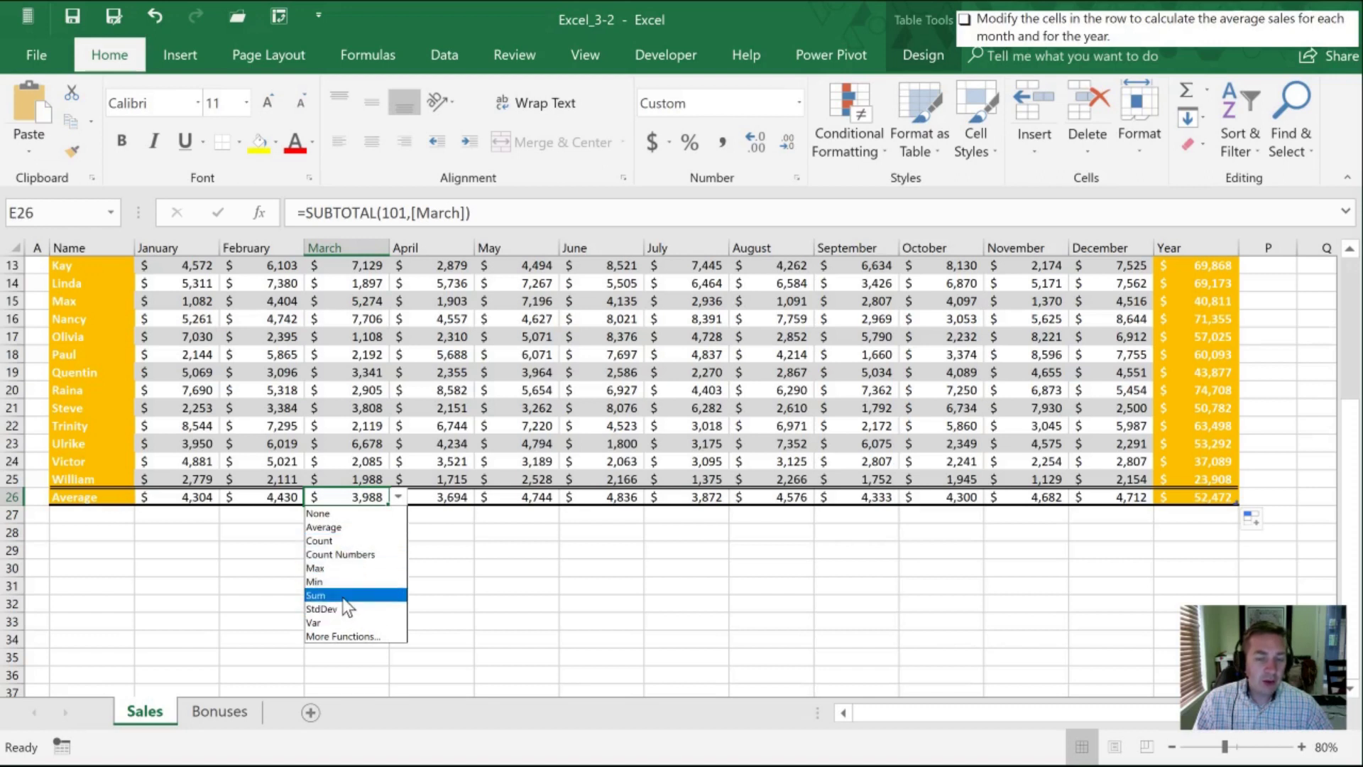
pyautogui.click(333, 634)
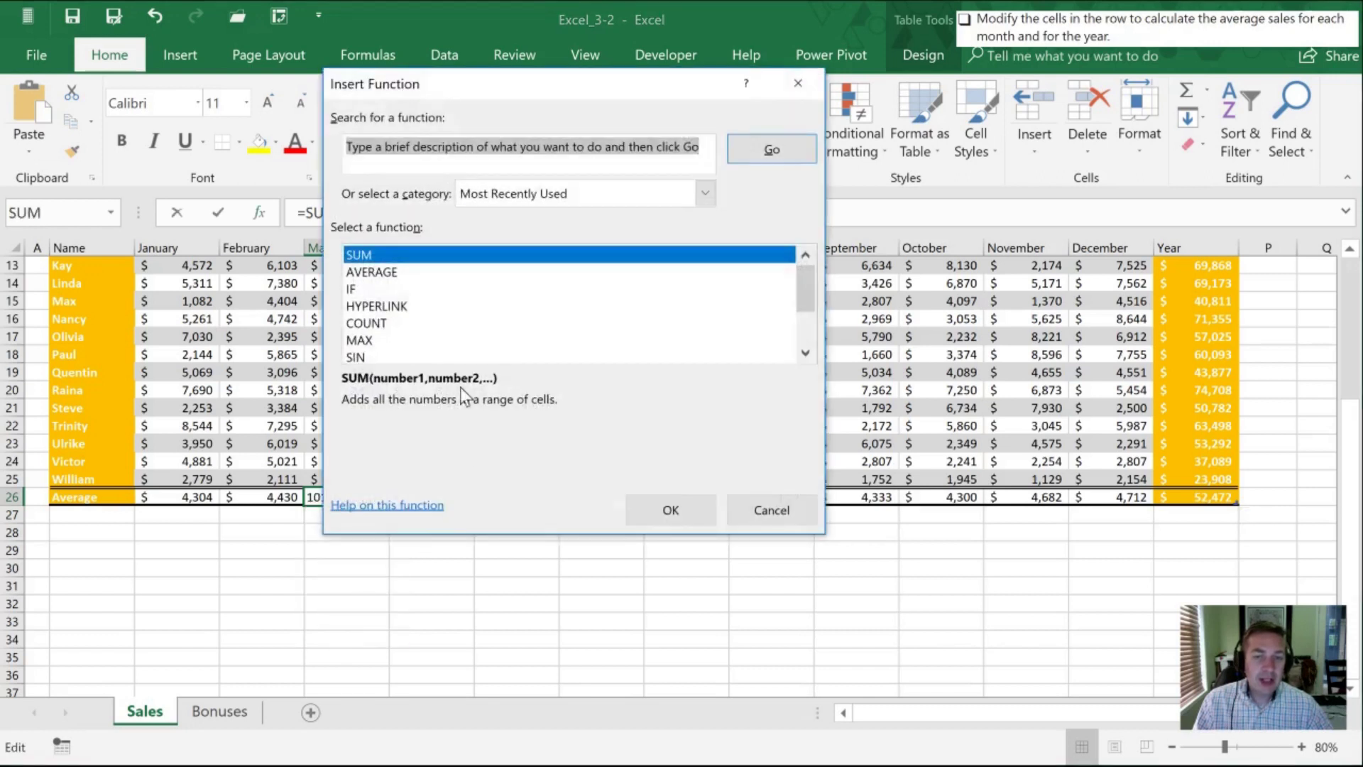
pyautogui.click(770, 514)
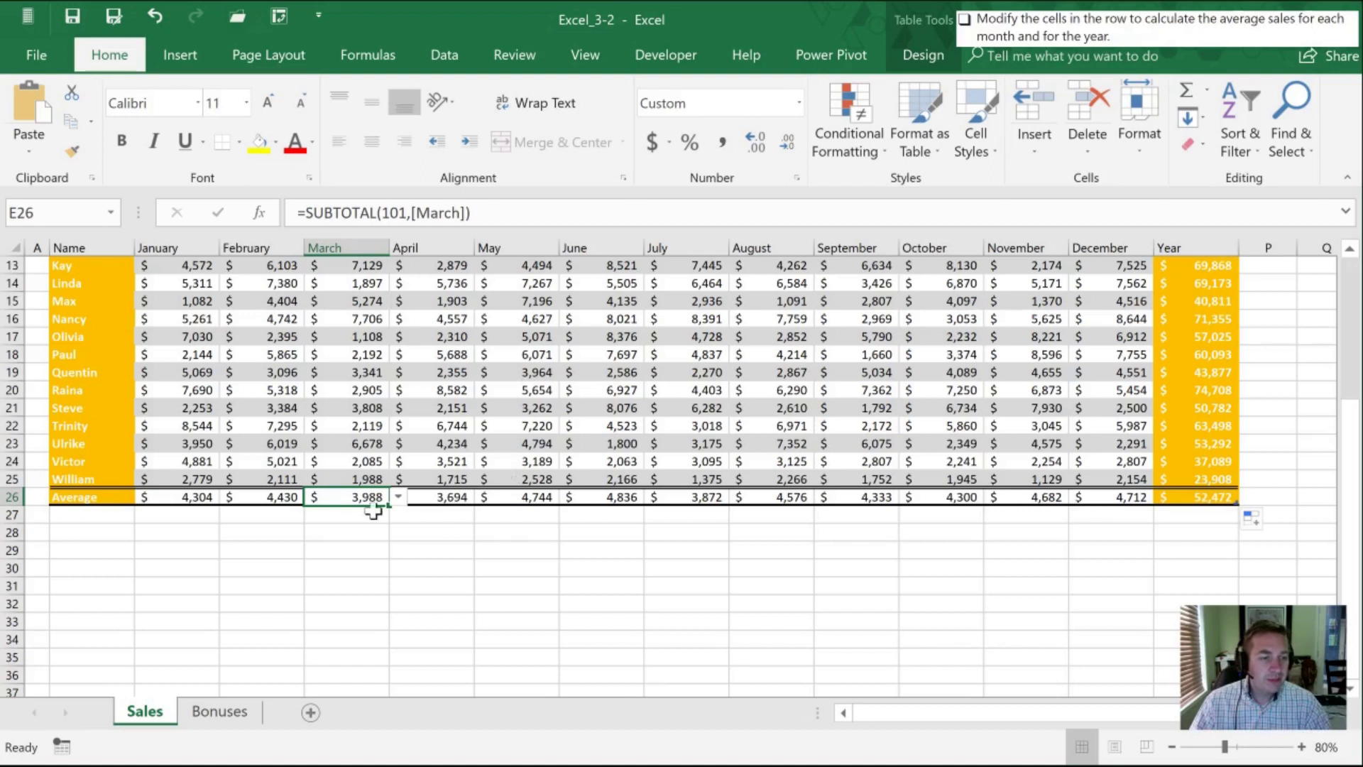
pyautogui.click(327, 571)
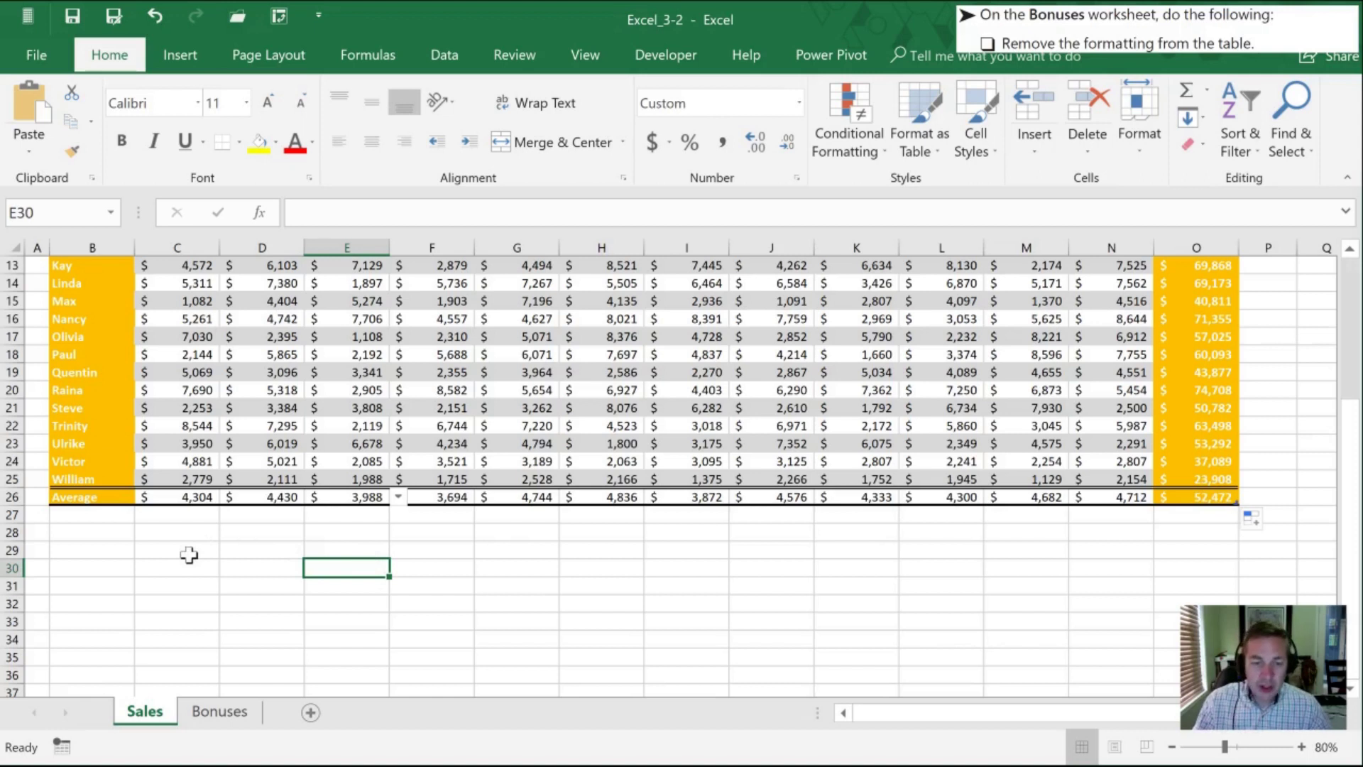
# - On the Bonuses sheet, expand the Table Styles gallery for the ToyBonus table
pyautogui.hotkey('ctrl', 'pagedown')
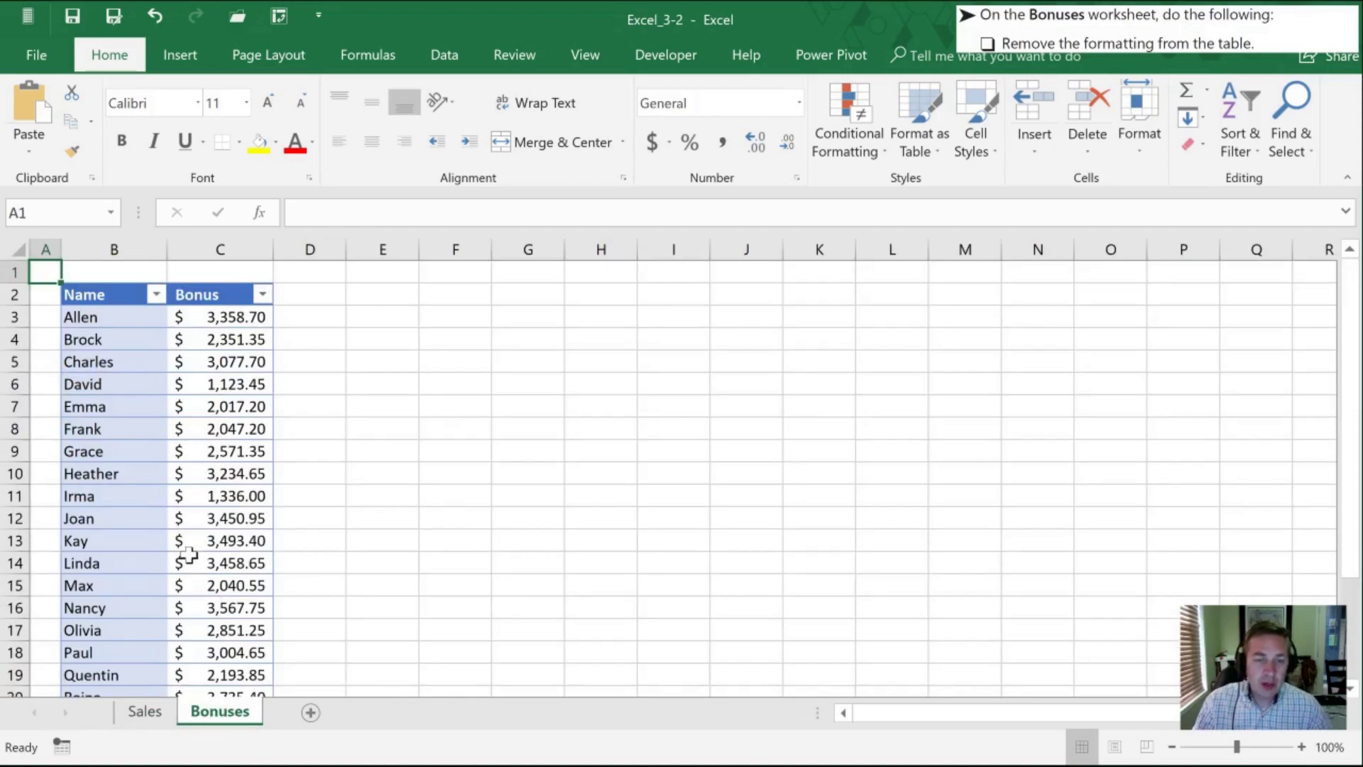
pyautogui.click(110, 483)
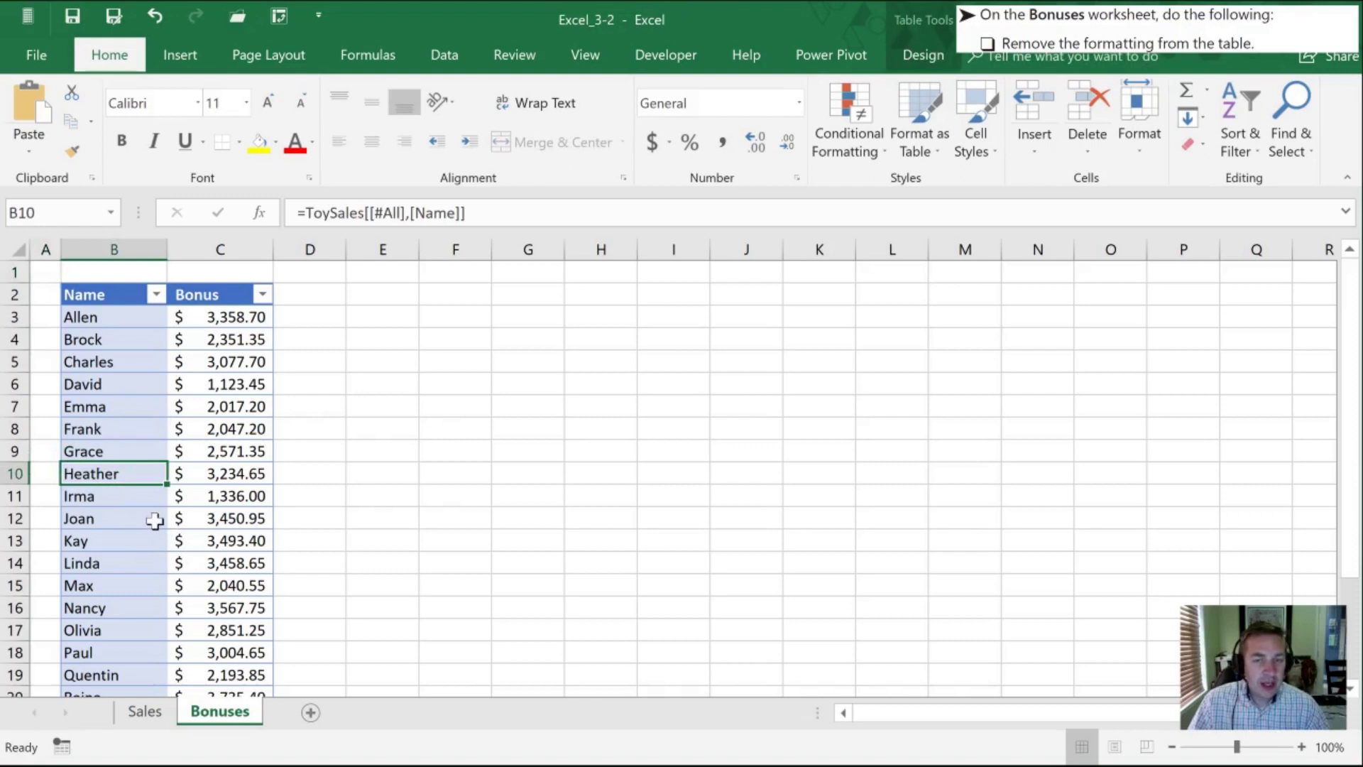
pyautogui.click(926, 57)
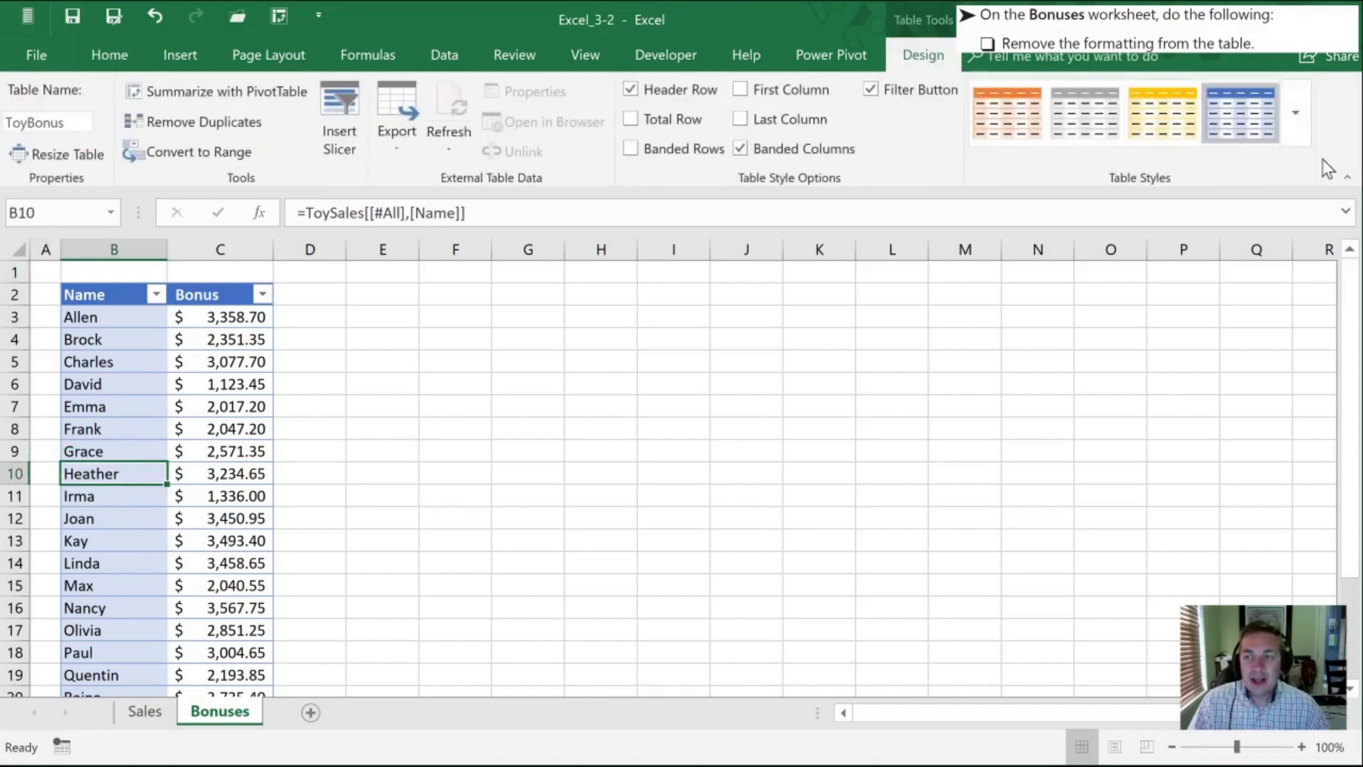
pyautogui.click(1298, 122)
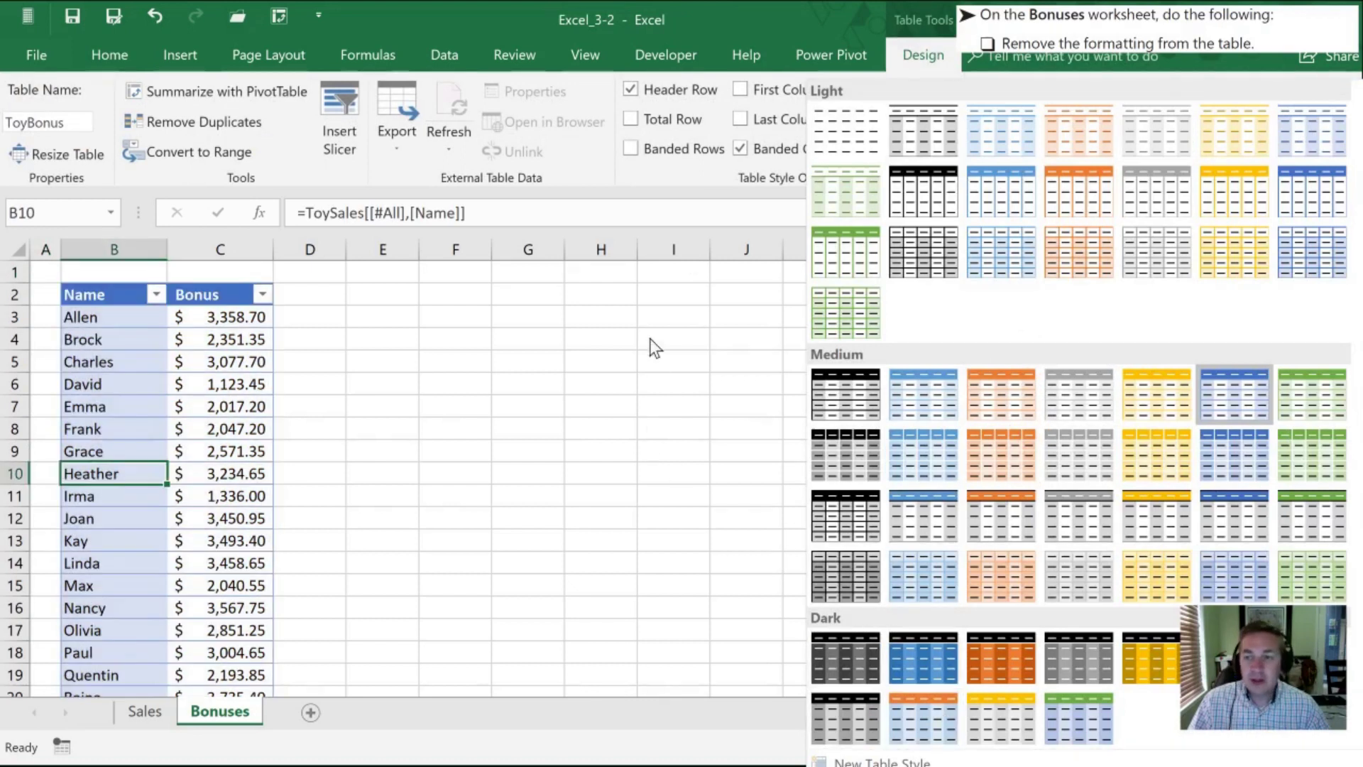
pyautogui.click(704, 12)
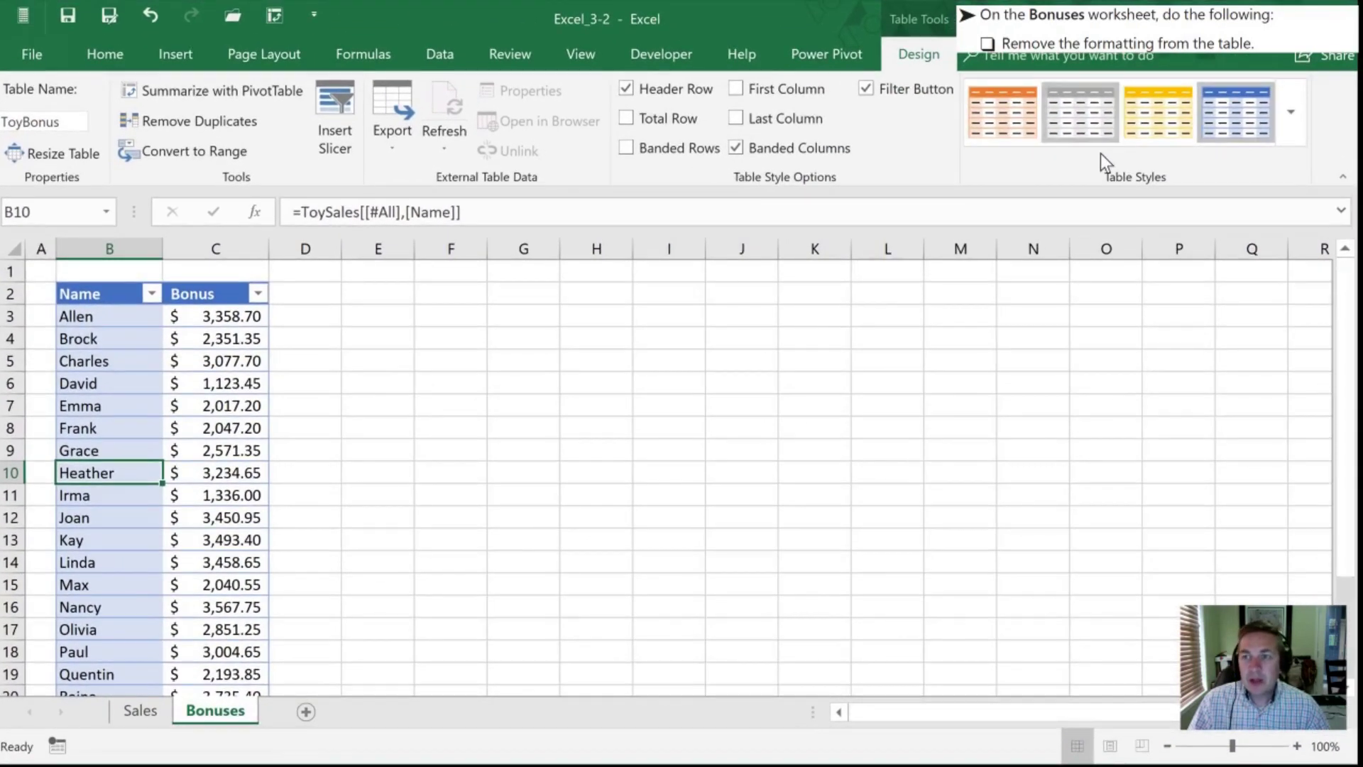
pyautogui.click(1298, 136)
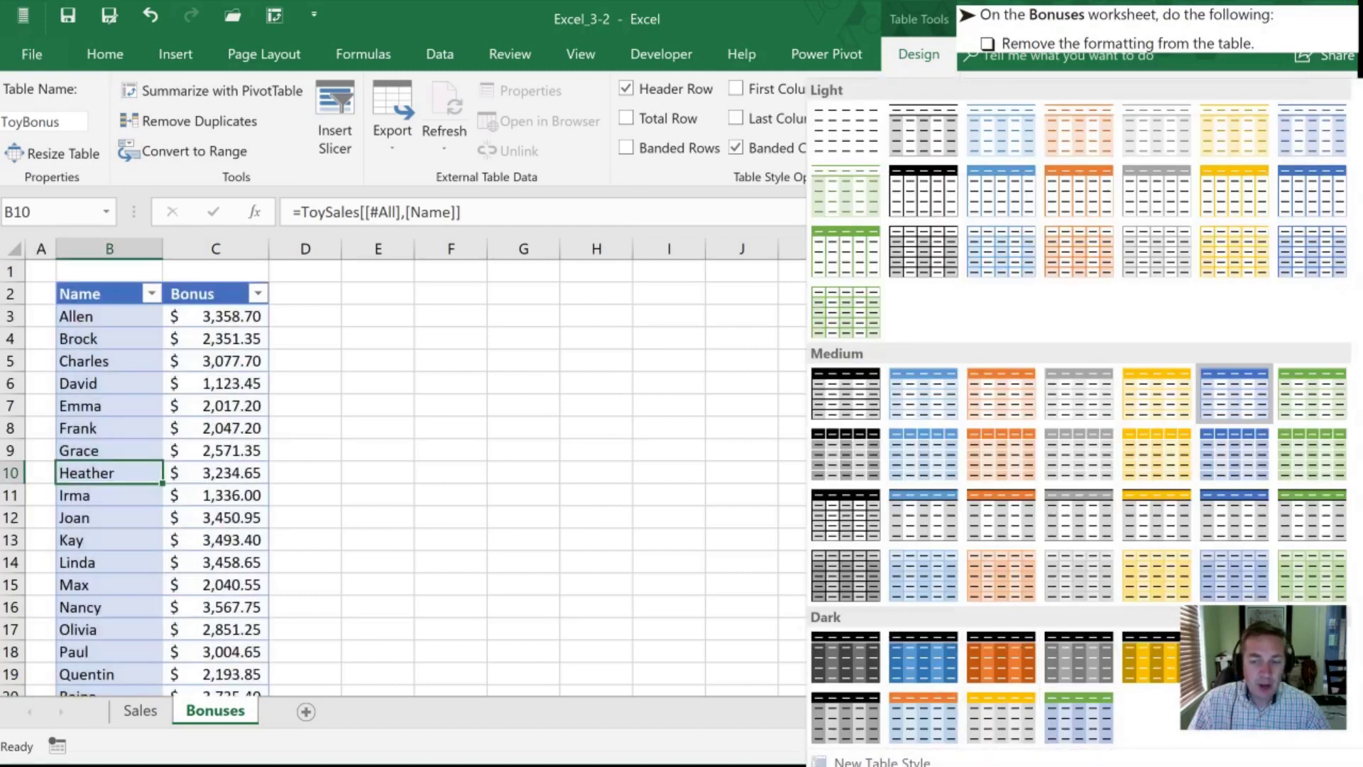
pyautogui.click(845, 765)
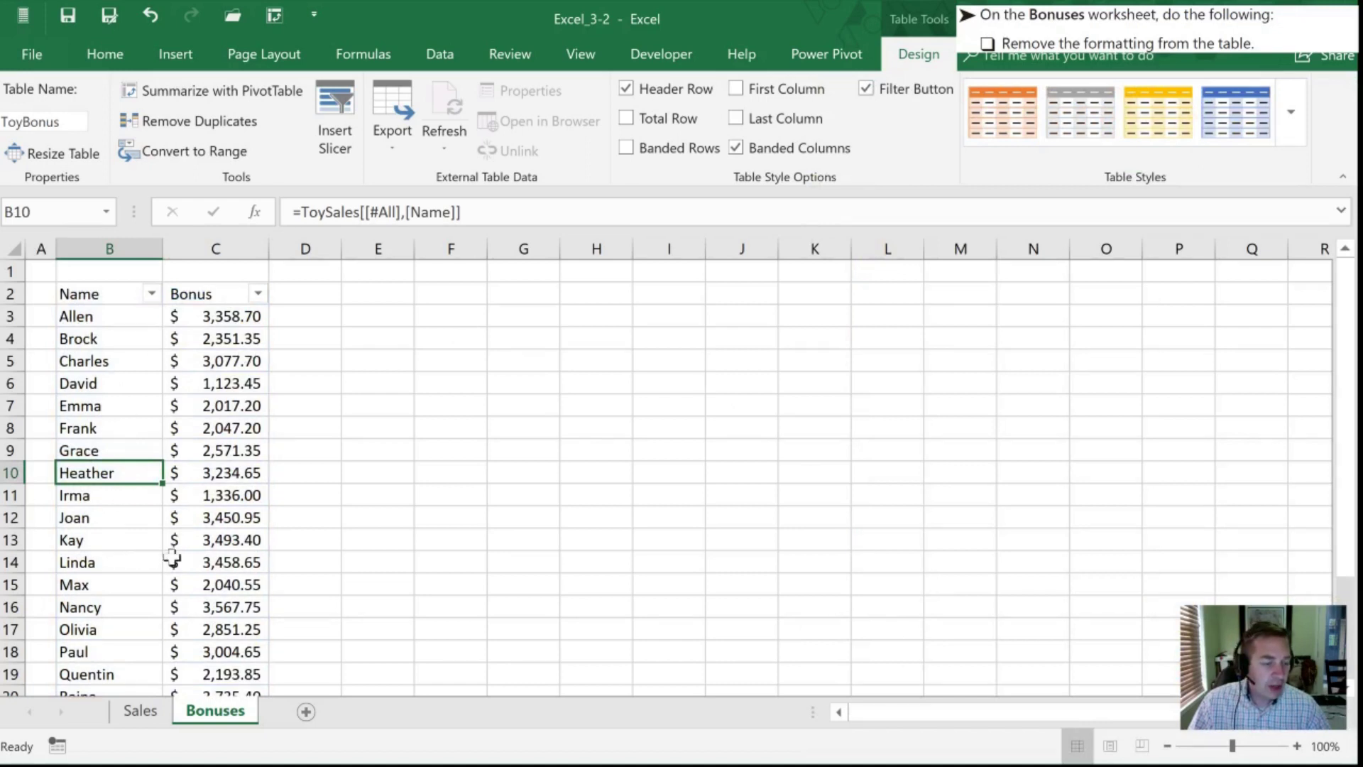
pyautogui.click(173, 390)
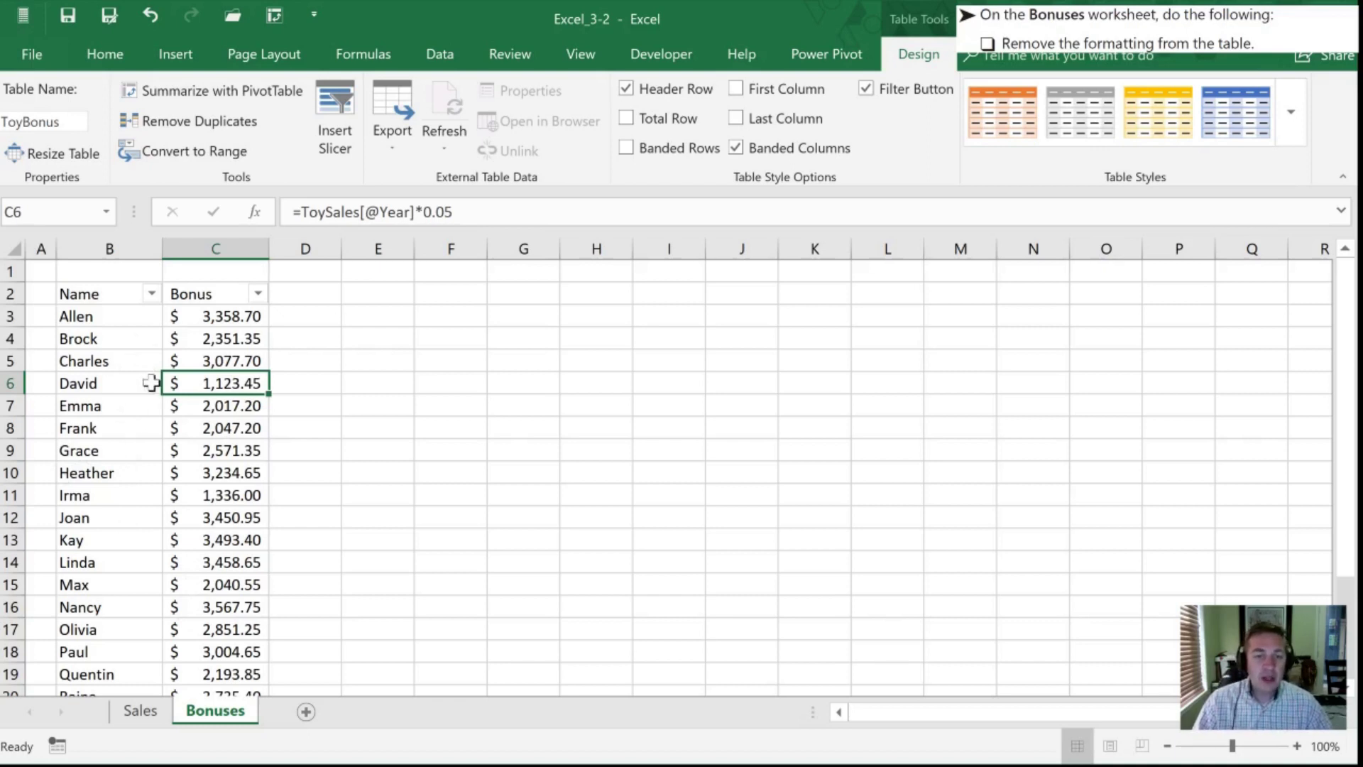
pyautogui.click(139, 468)
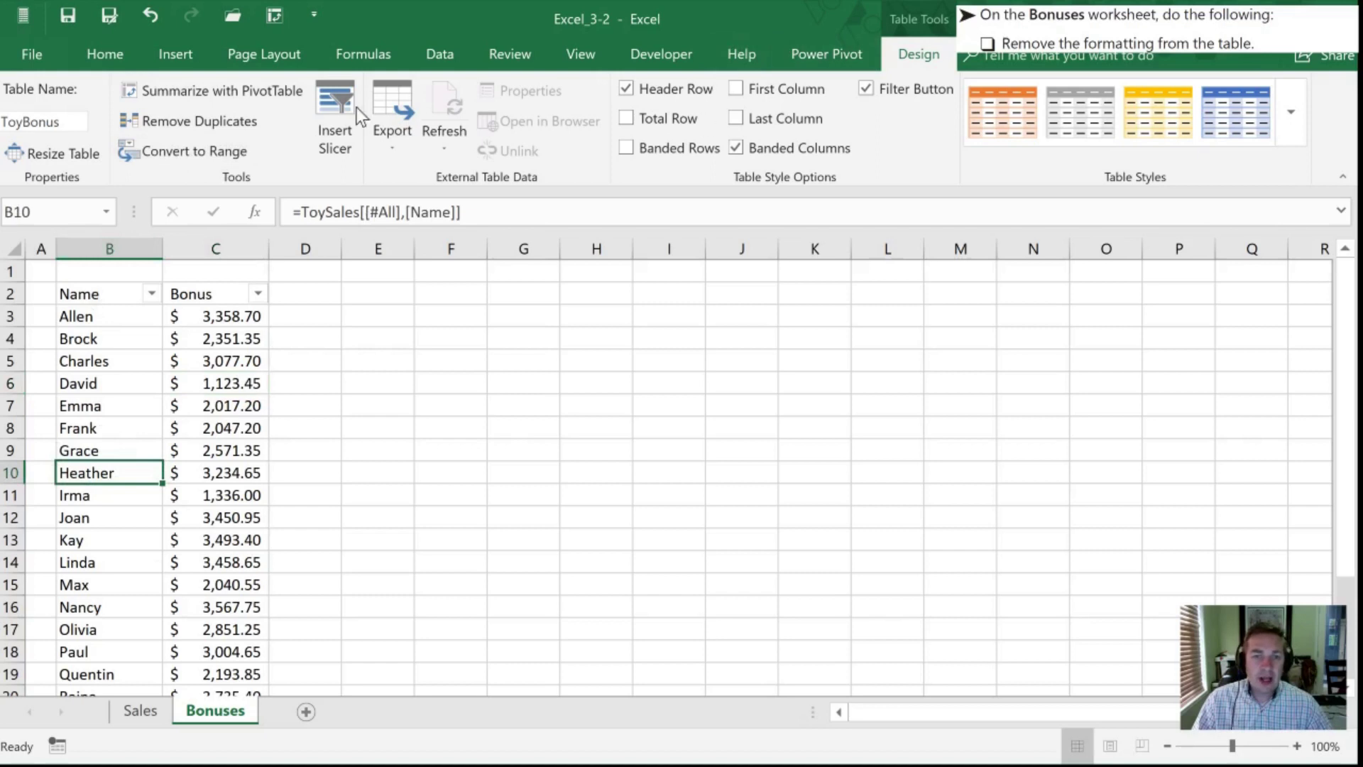
pyautogui.click(166, 151)
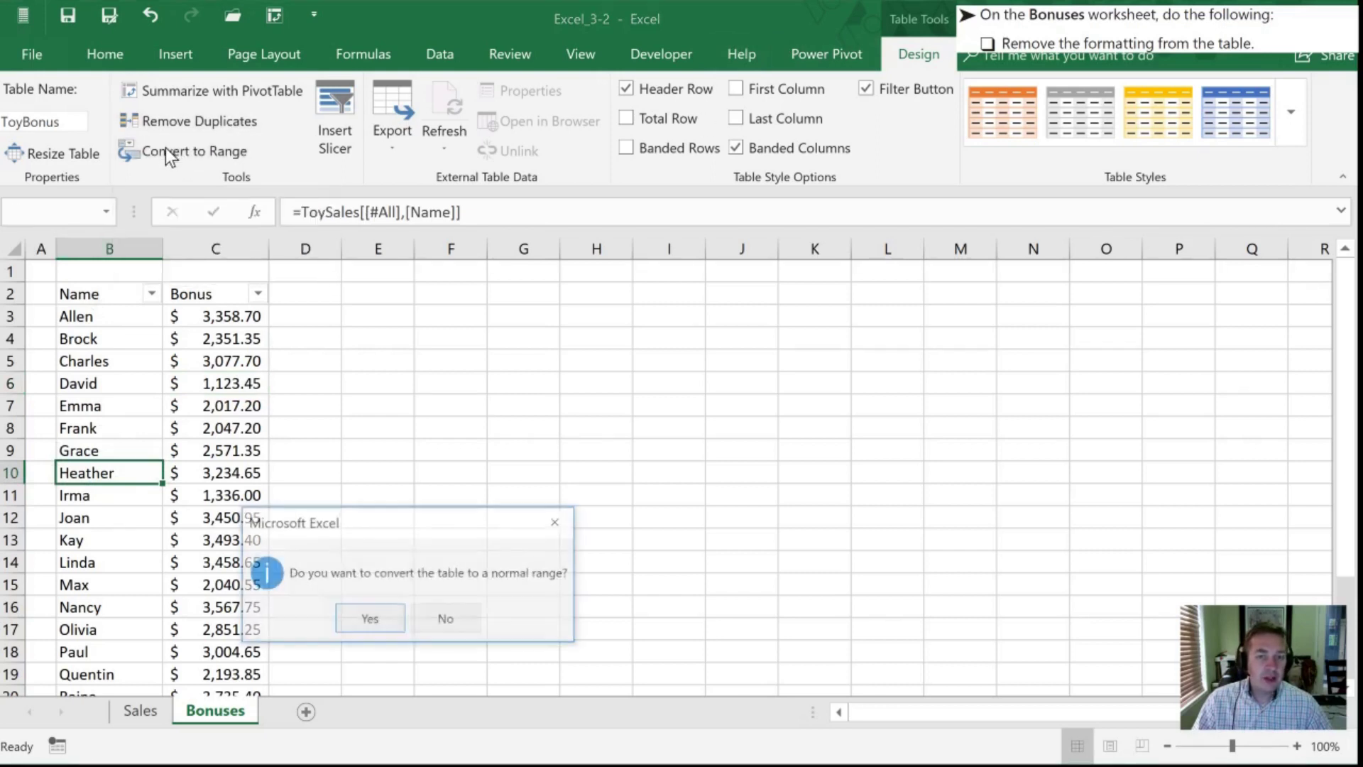
pyautogui.click(368, 619)
pyautogui.click(146, 517)
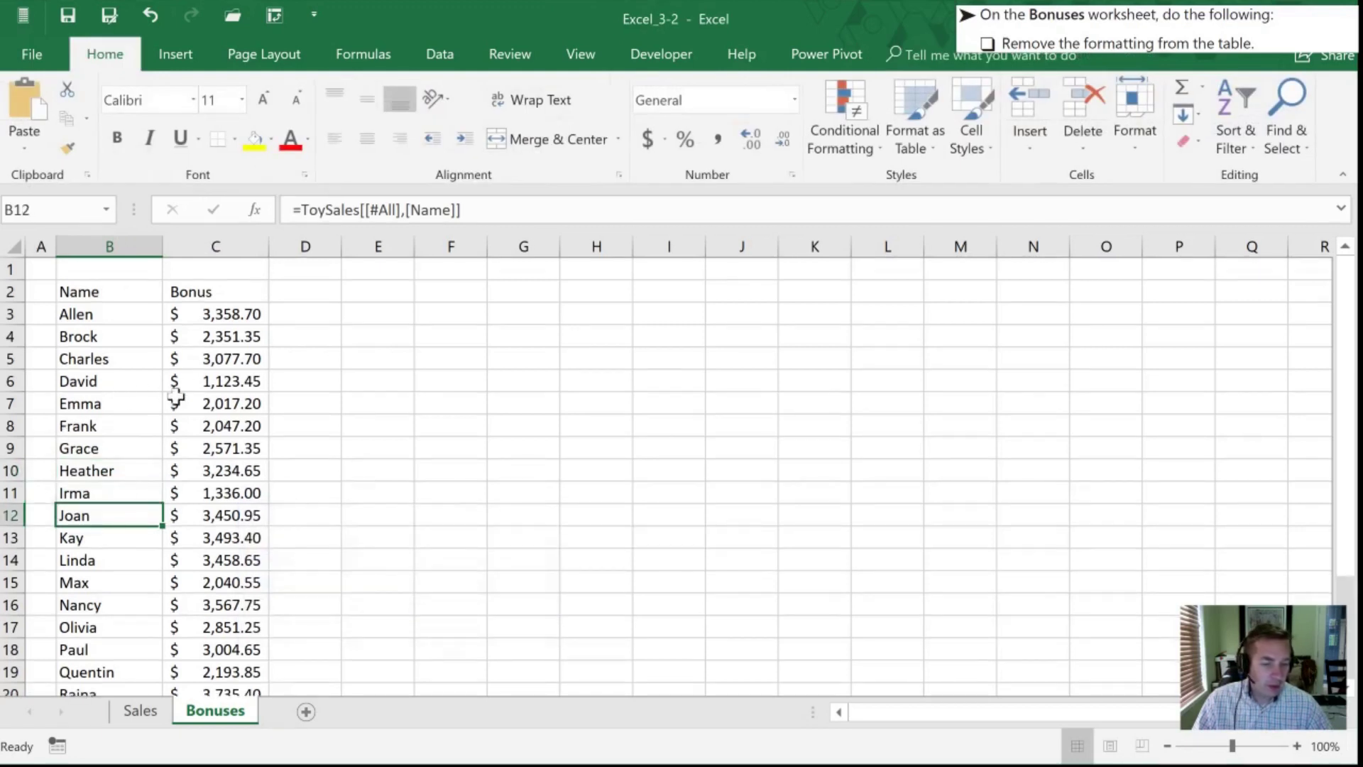
pyautogui.click(149, 20)
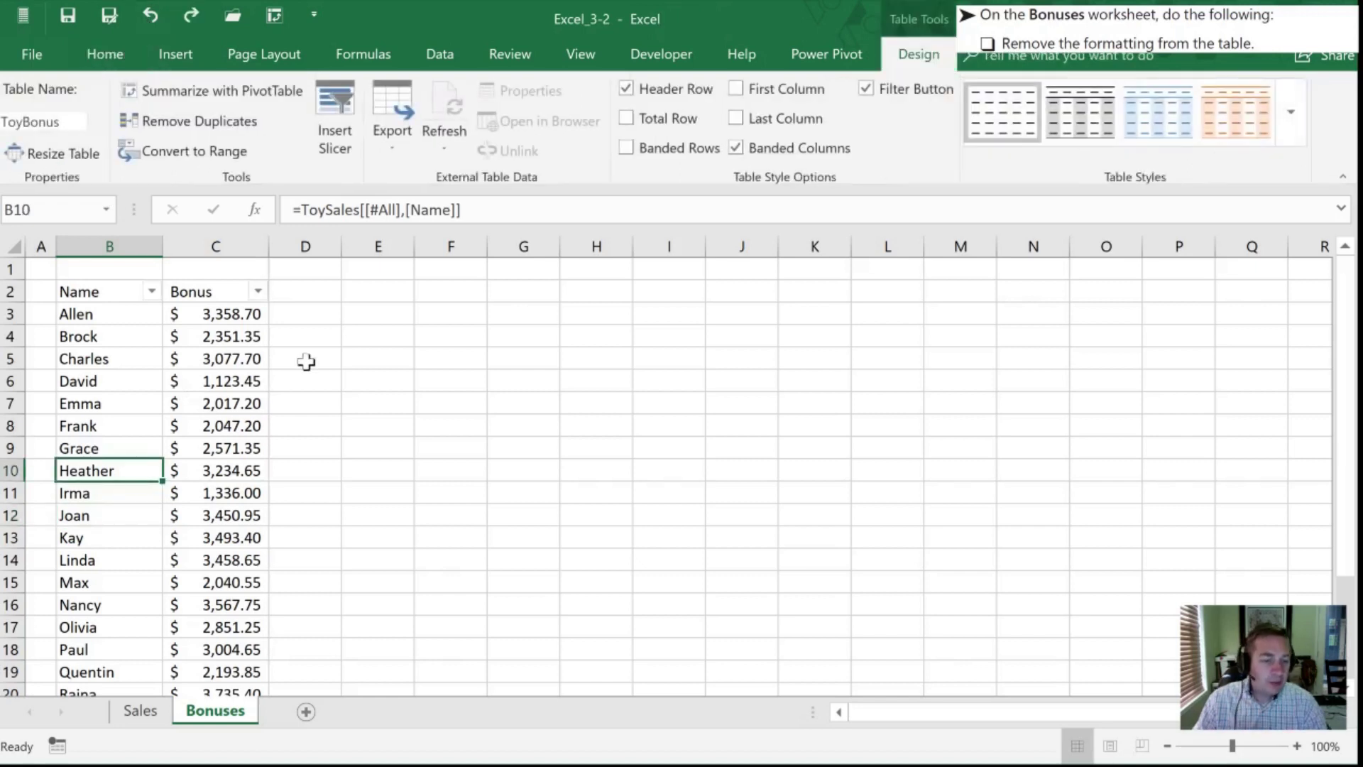